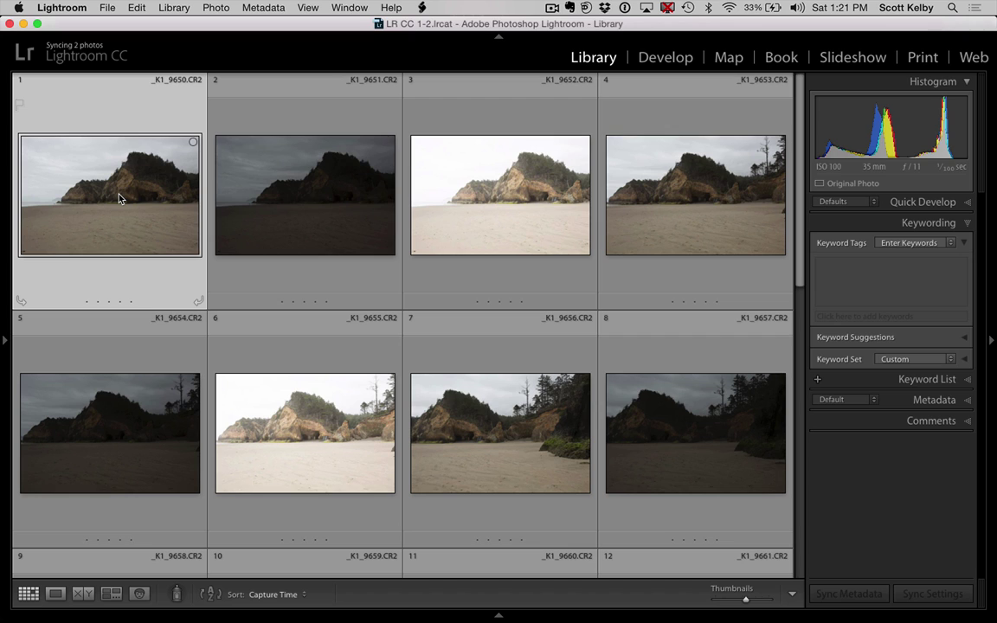
Look through the first bracket of beach exposures, _K1_9650 to _K1_9652, comparing the normal, dark and bright shots.
left_click(329, 209)
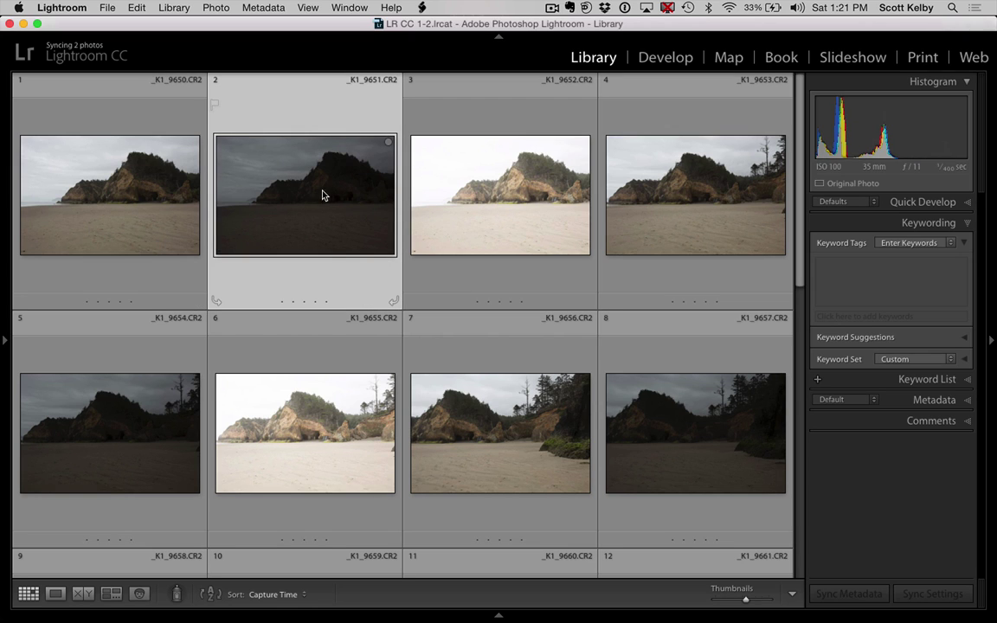
left_click(556, 215)
left_click(159, 201)
left_click(298, 201)
left_click(502, 227)
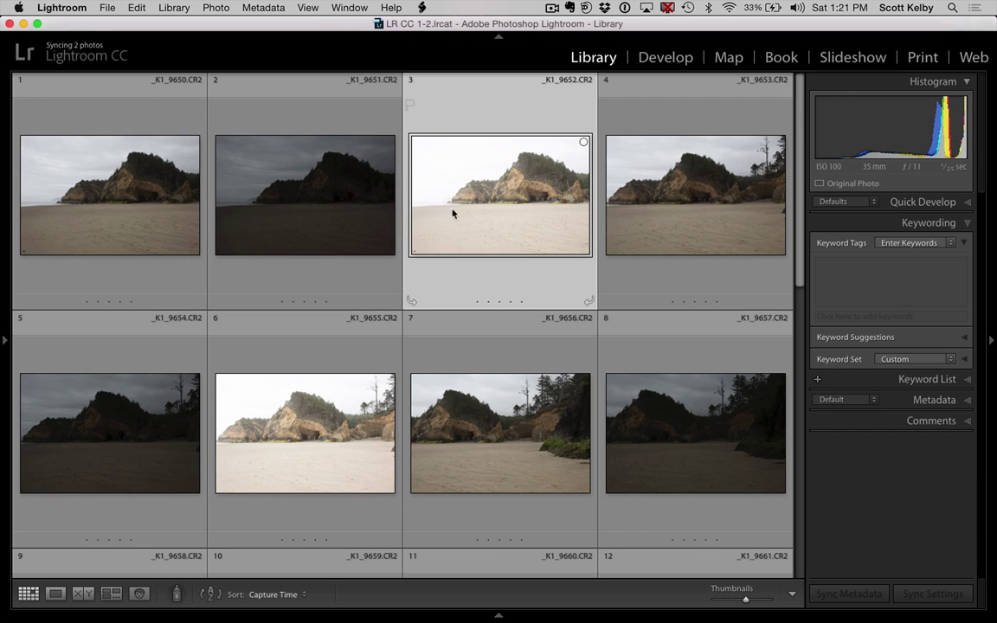
scroll(470, 199, "down", 1)
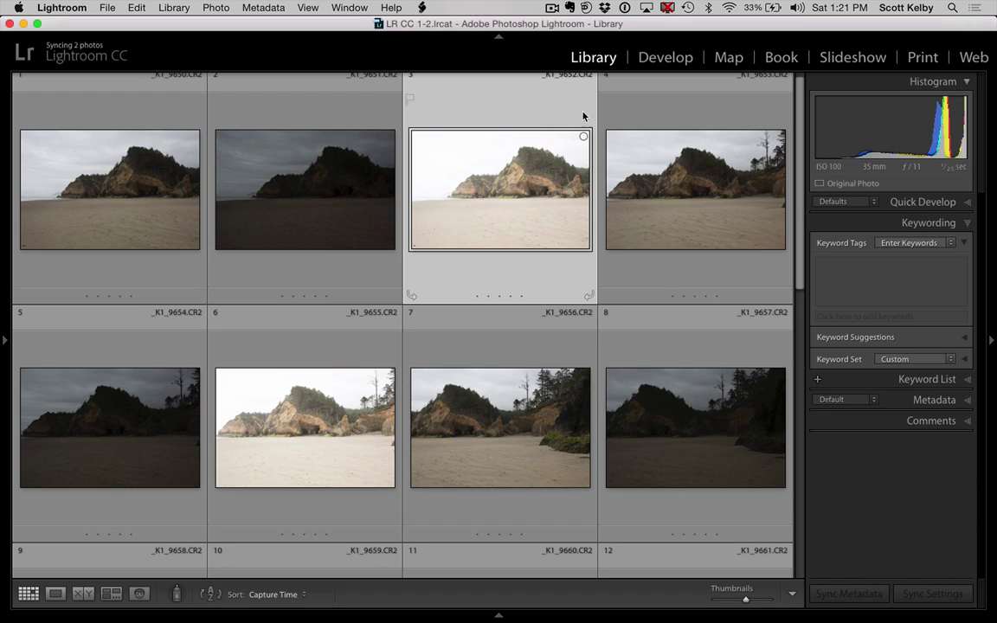
scroll(691, 159, "up", 1)
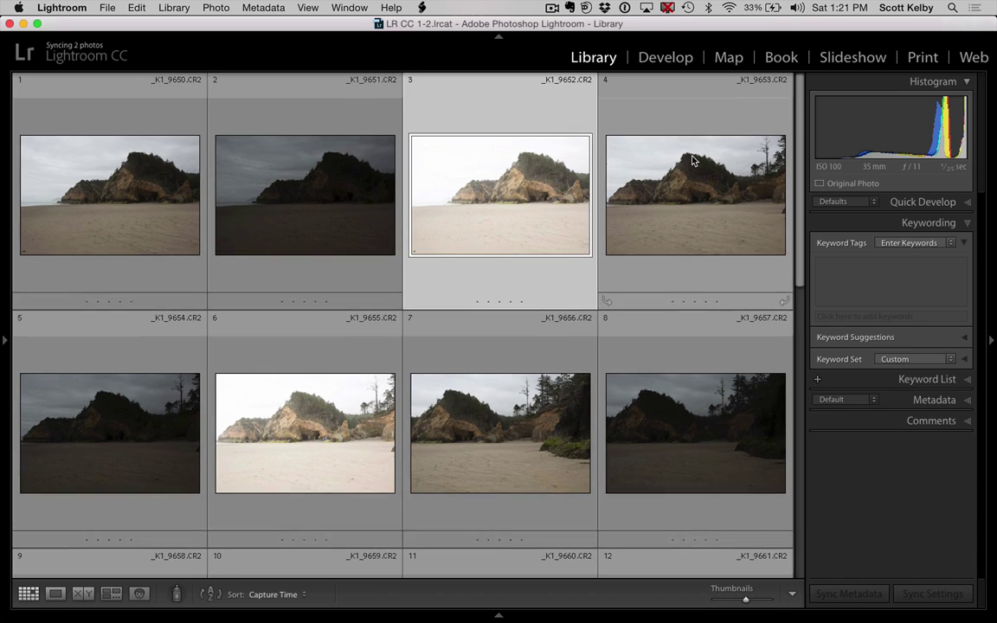
Look through the remaining bracketed beach exposures, from _K1_9653 to _K1_9667, to examine how the sets follow one another.
left_click(693, 197)
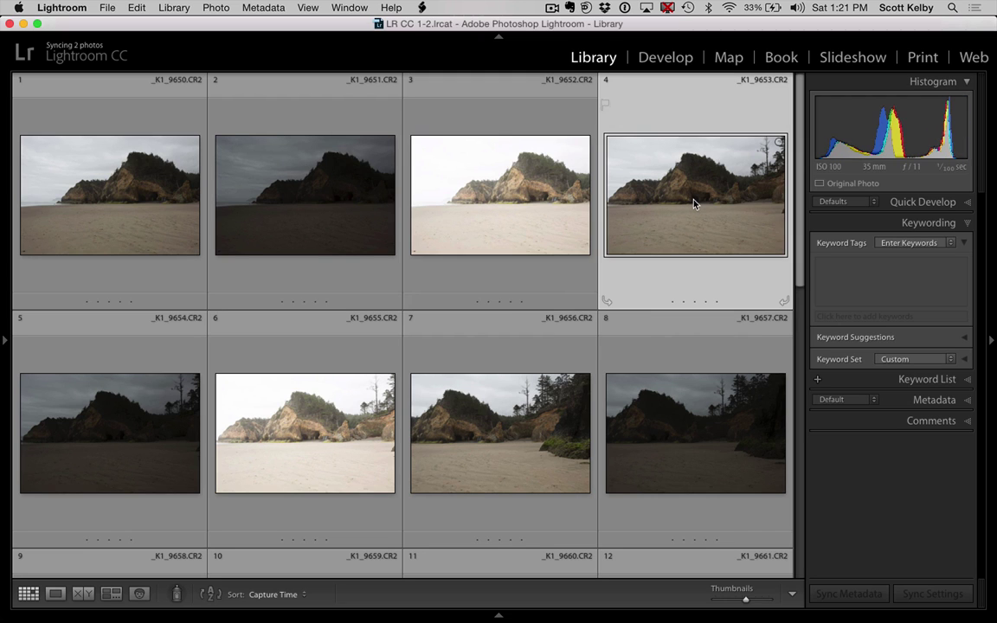
left_click(98, 433)
left_click(251, 439)
scroll(400, 262, "down", 3)
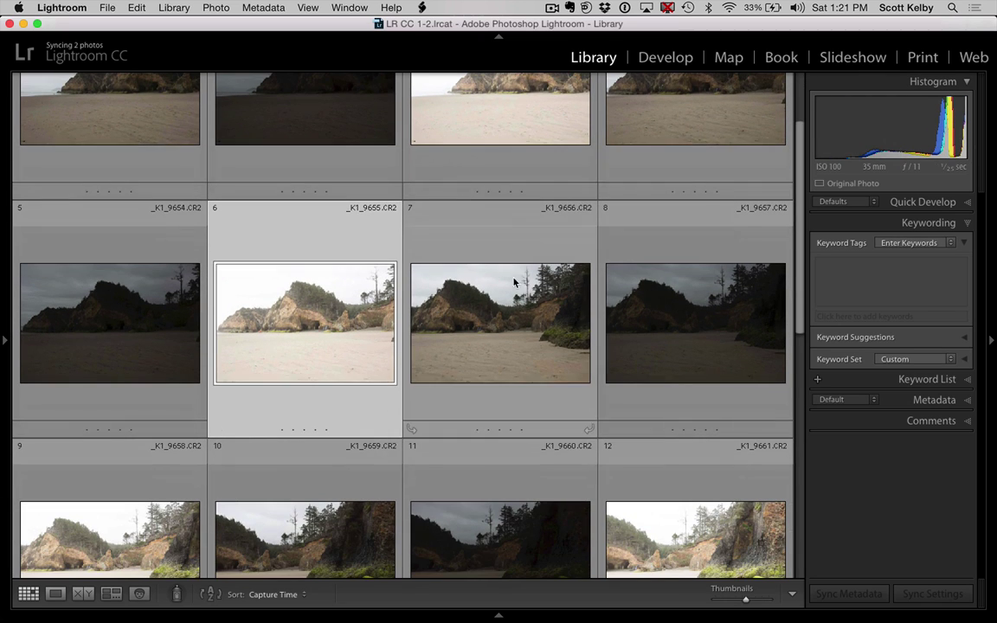
left_click(494, 319)
left_click(677, 321)
left_click(121, 502)
scroll(468, 211, "down", 10)
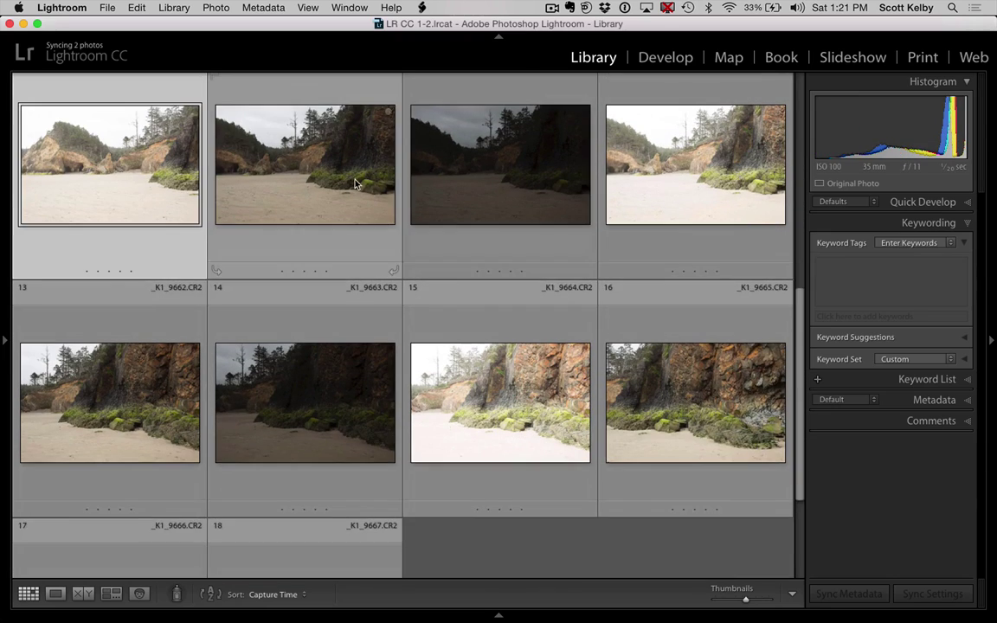
left_click(584, 173)
left_click(663, 207)
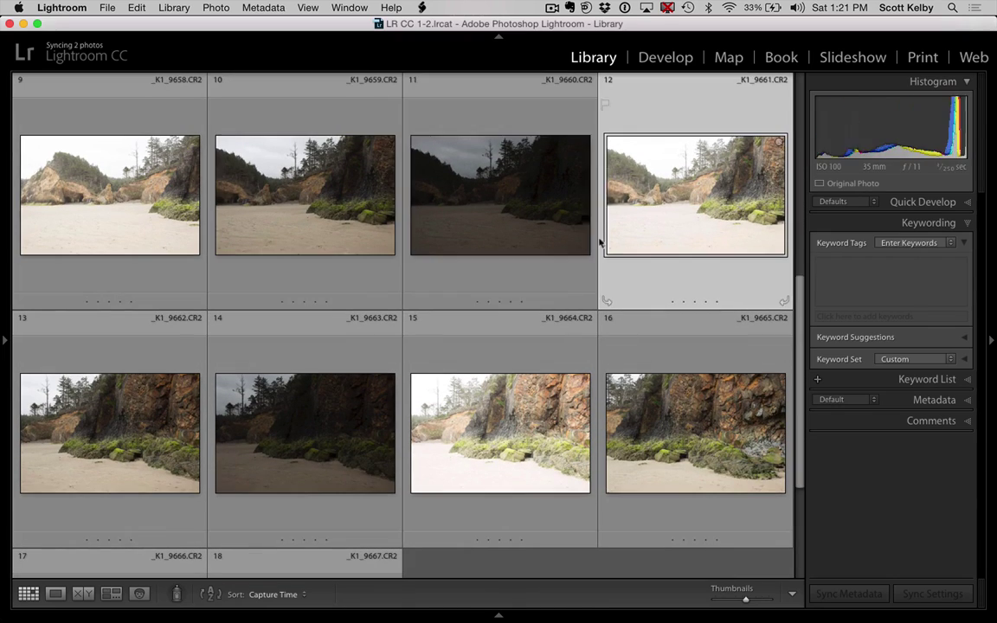
scroll(583, 249, "down", 2)
left_click(378, 329)
left_click(493, 311)
scroll(493, 311, "down", 3)
left_click(683, 225)
left_click(259, 406)
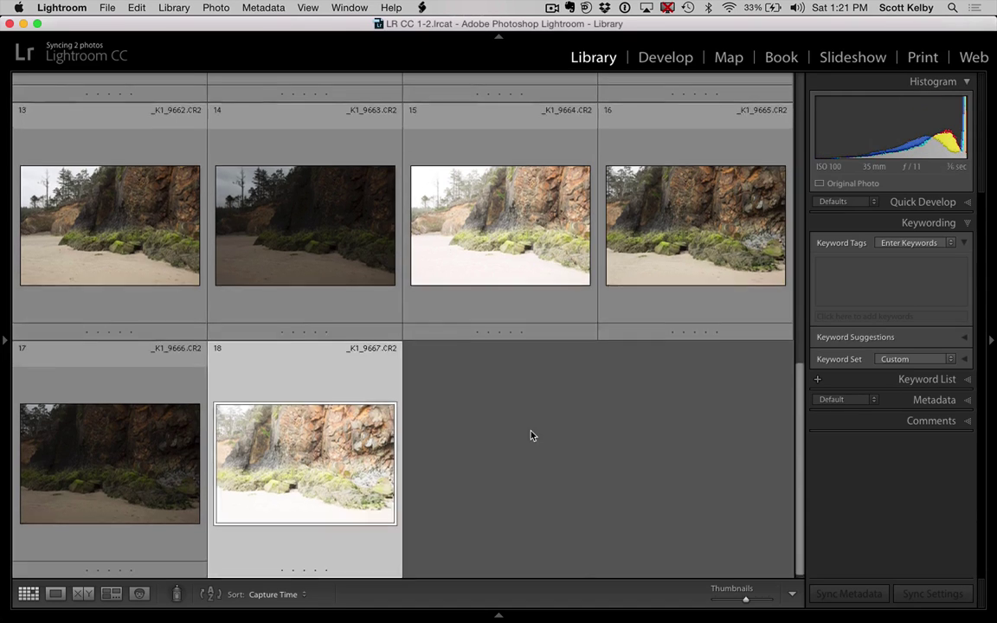
scroll(531, 436, "up", 15)
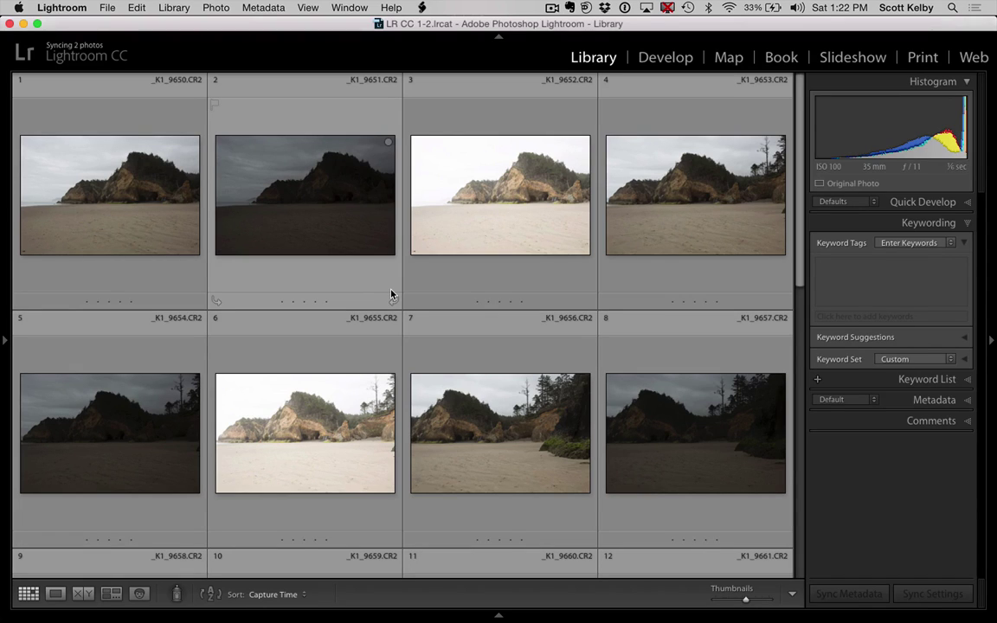
Merge the photos _K1_9650 to _K1_9652 into an HDR photo with Auto Align turned off.
left_click(260, 194)
left_click(116, 160, "super")
left_click(475, 202)
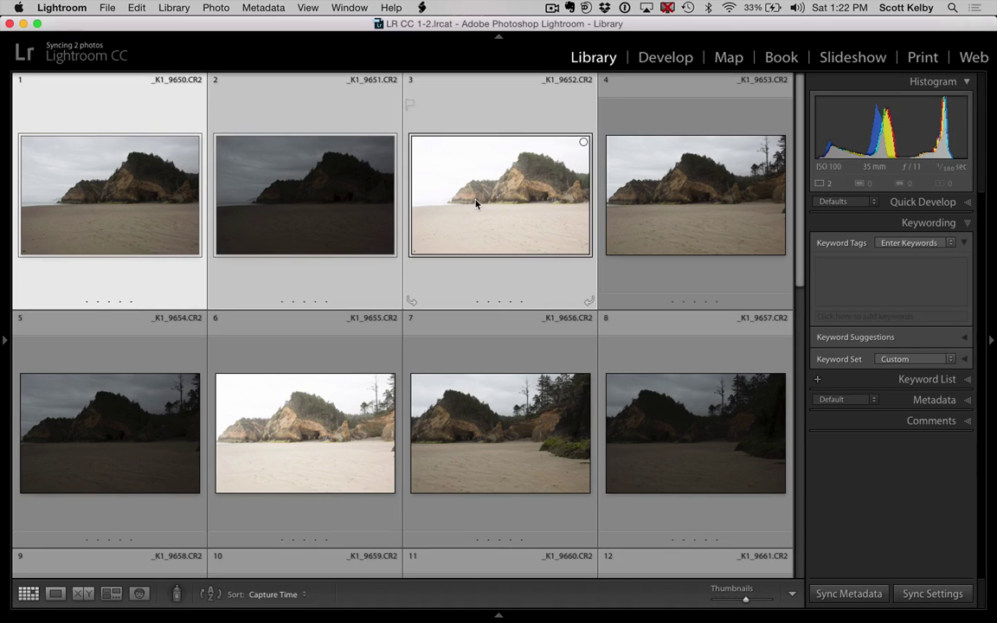
left_click(215, 8)
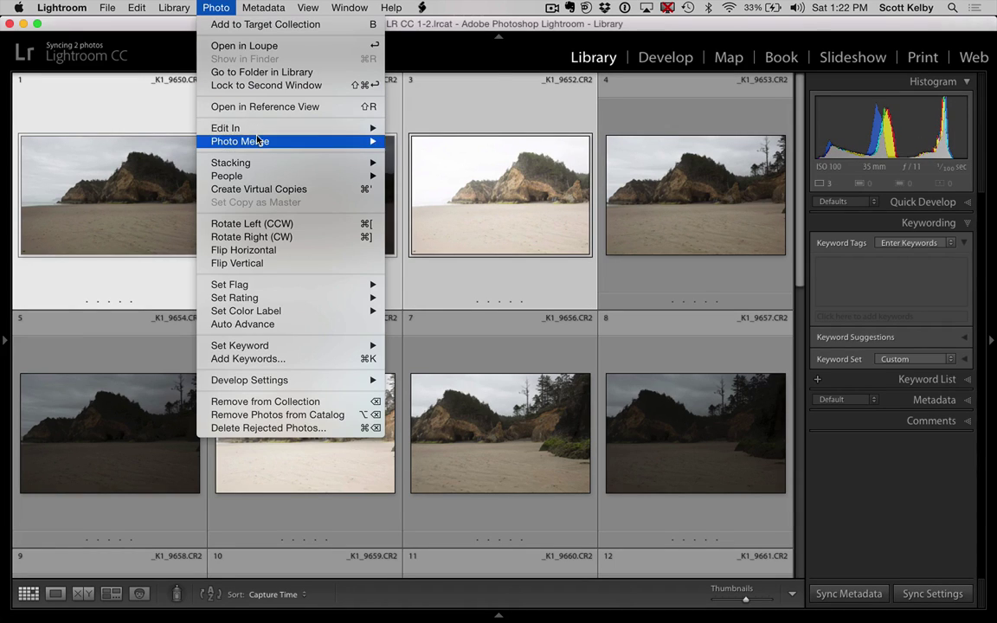
mouse_move(247, 140)
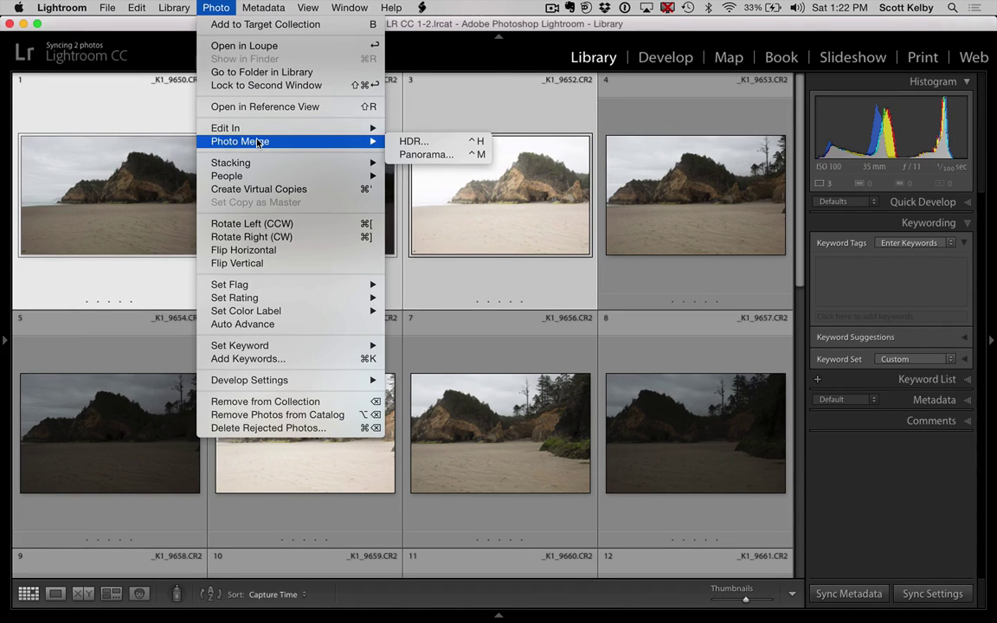
left_click(449, 144)
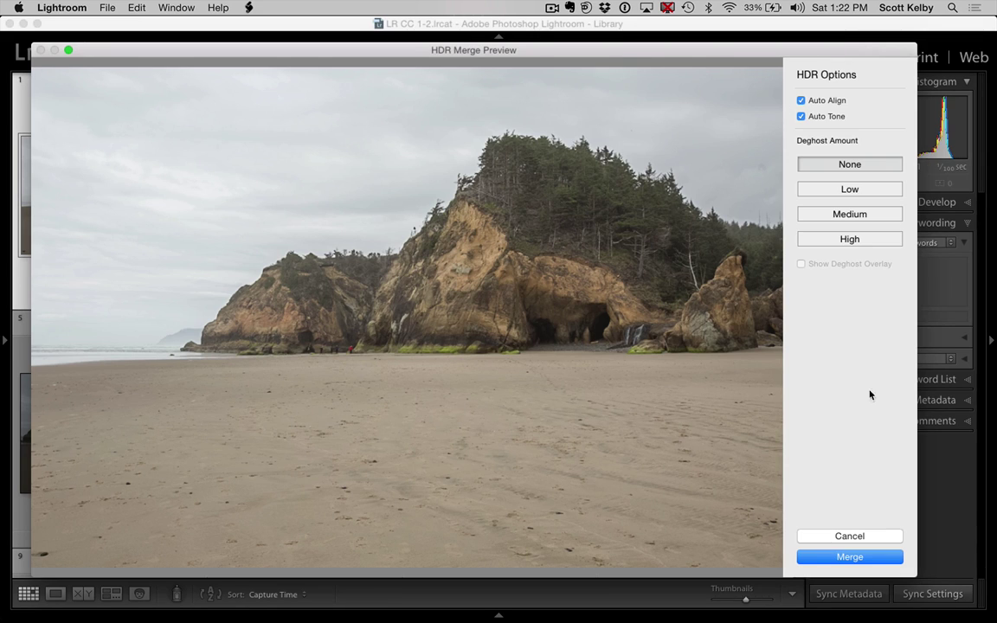
left_click(821, 102)
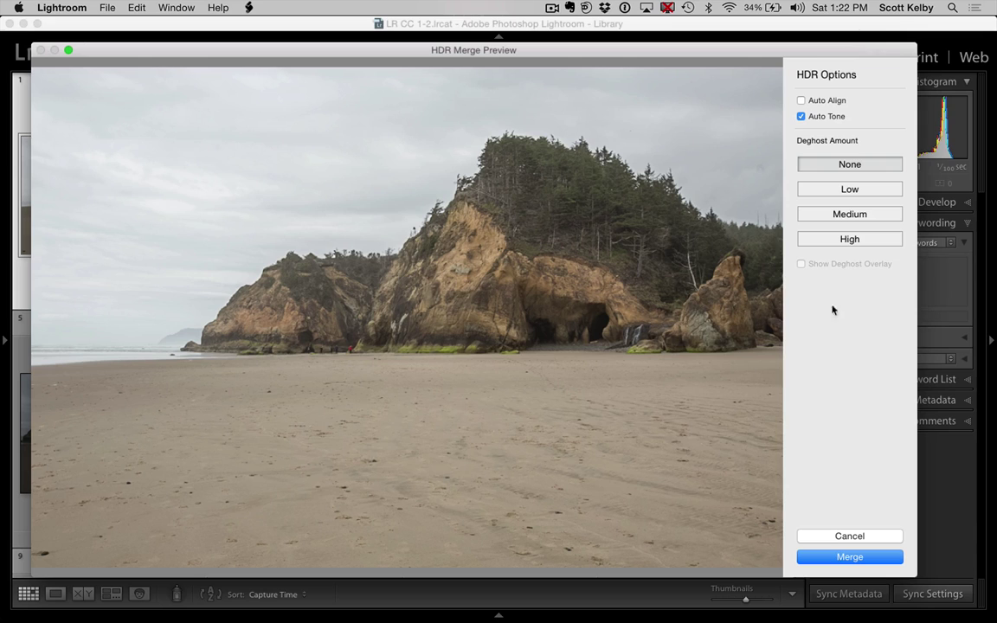
left_click(850, 558)
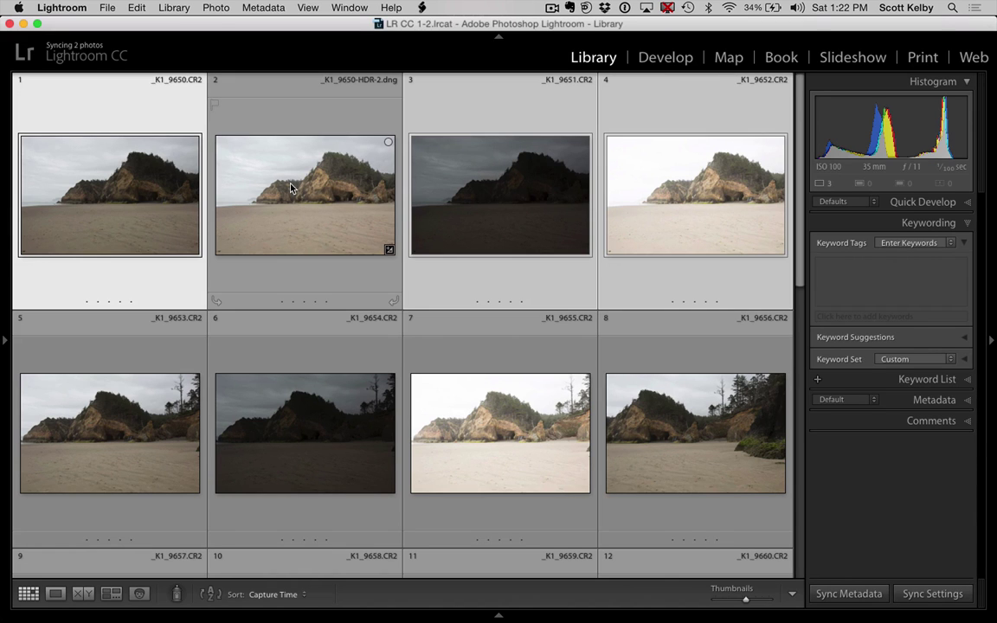
Merge the second bracket, _K1_9653 to _K1_9655, into an HDR photo without opening the merge preview.
scroll(291, 189, "down", 3)
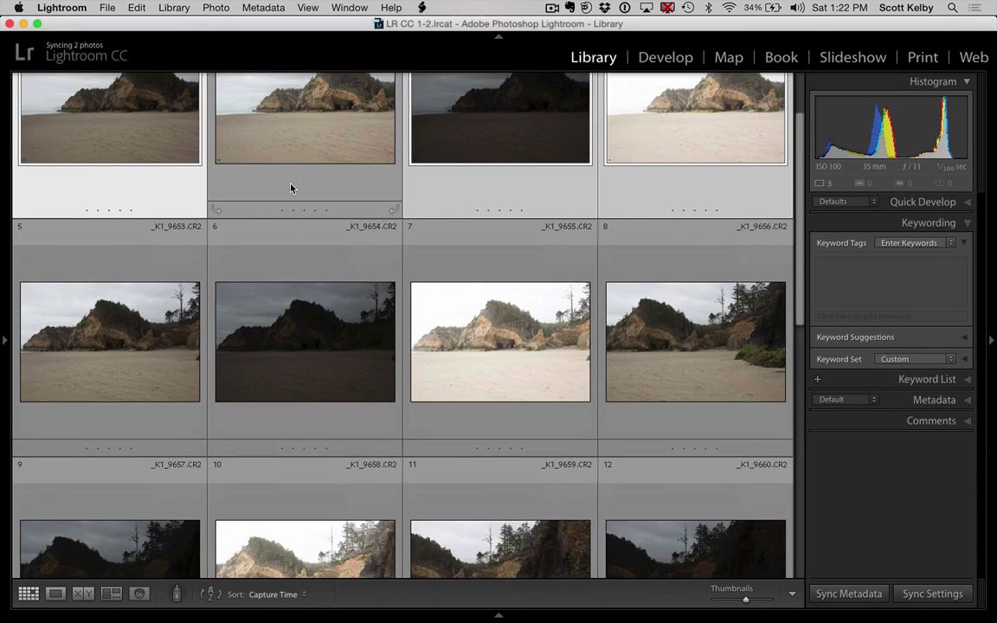
left_click(109, 305)
left_click(285, 328, "super")
left_click(466, 339, "super")
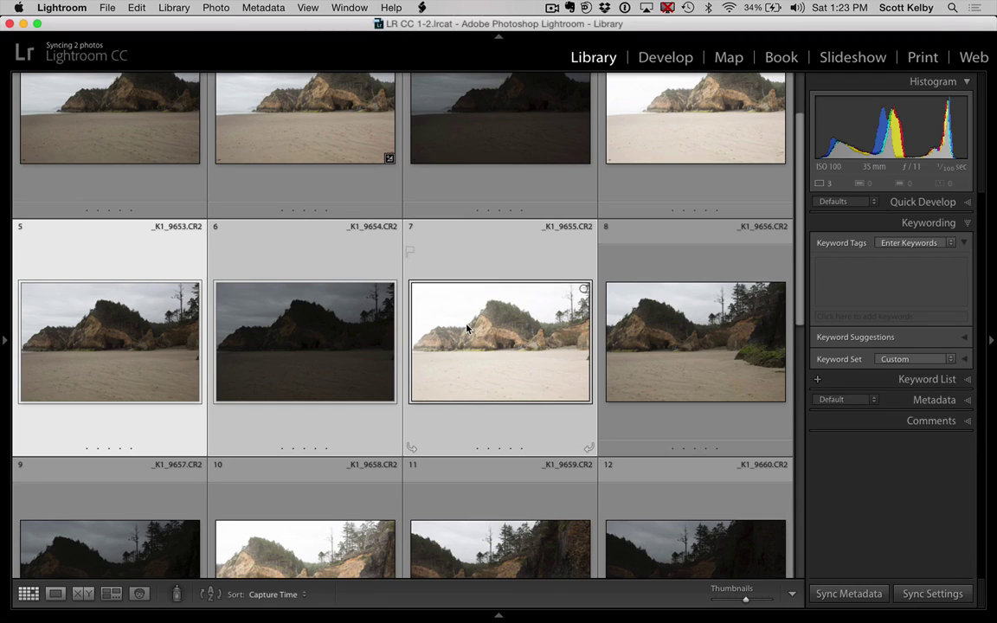
key("super+shift+h")
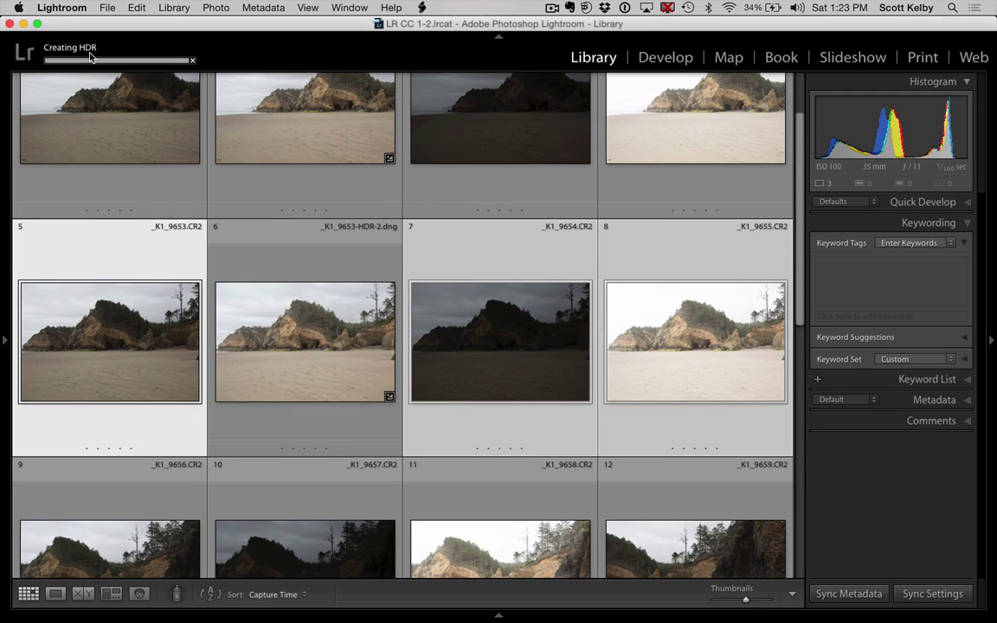
Merge the third bracket, _K1_9656 to _K1_9658, into an HDR photo, skipping the merge preview.
scroll(516, 326, "down", 5)
scroll(517, 326, "down", 1)
left_click(137, 258)
left_click(294, 281, "shift")
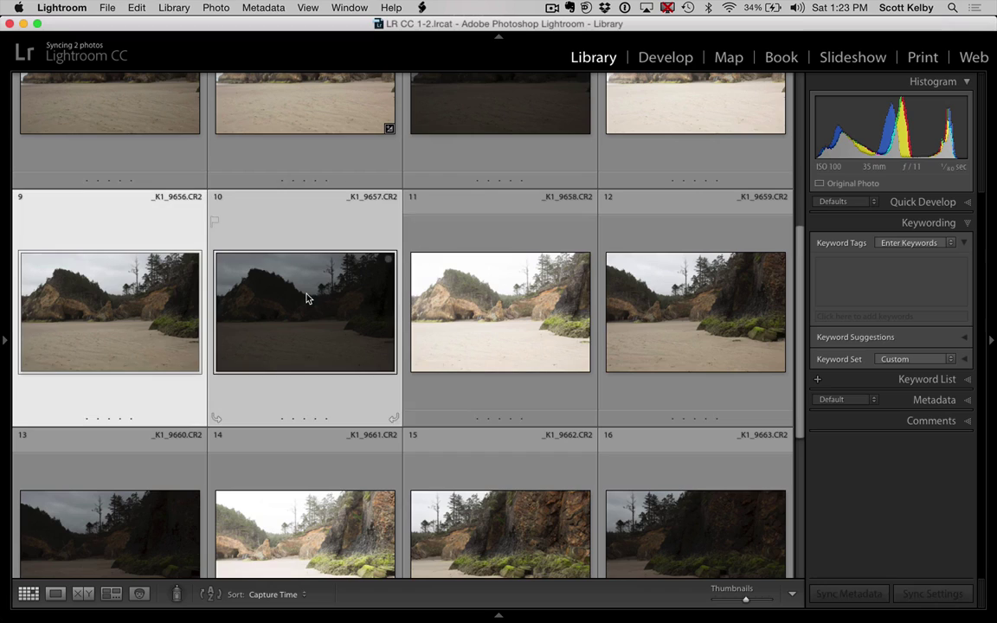
left_click(464, 304, "shift")
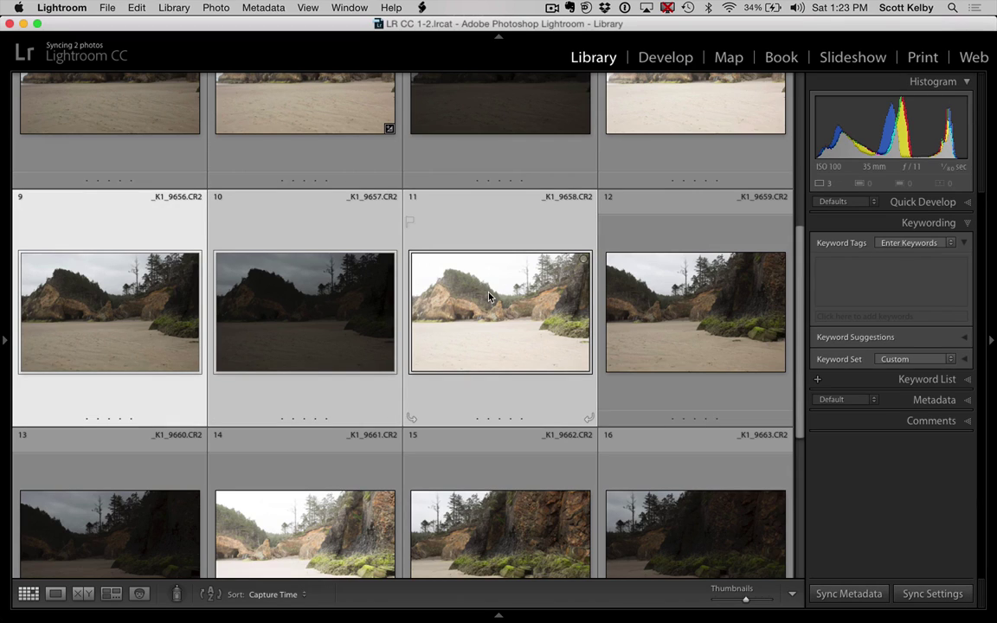
key("ctrl+shift+h")
Merge the fourth bracket, _K1_9659 to _K1_9661, into an HDR photo.
left_click(735, 277, "shift")
left_click(728, 290)
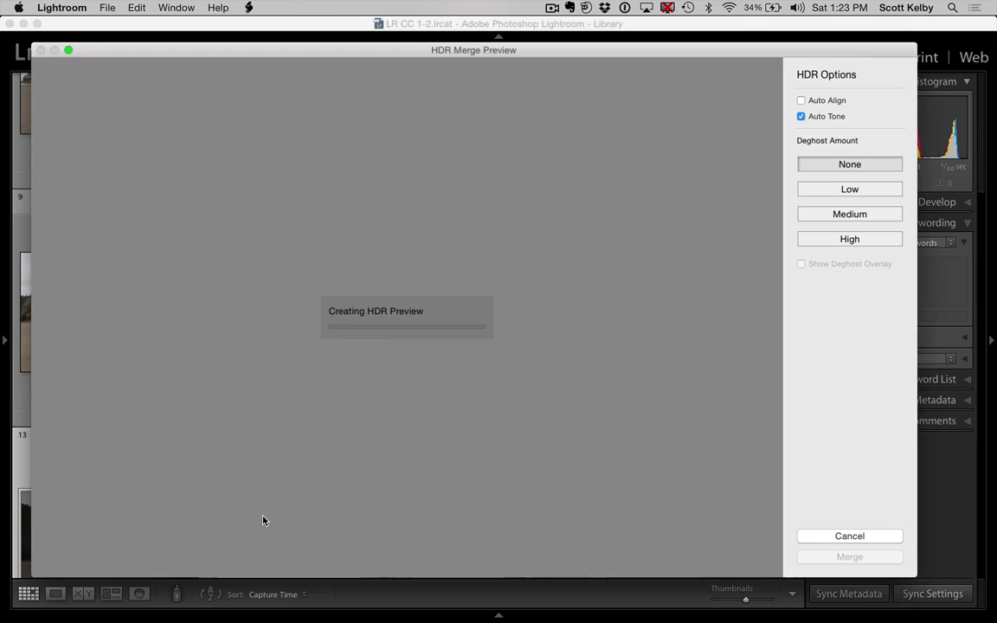
left_click(850, 533)
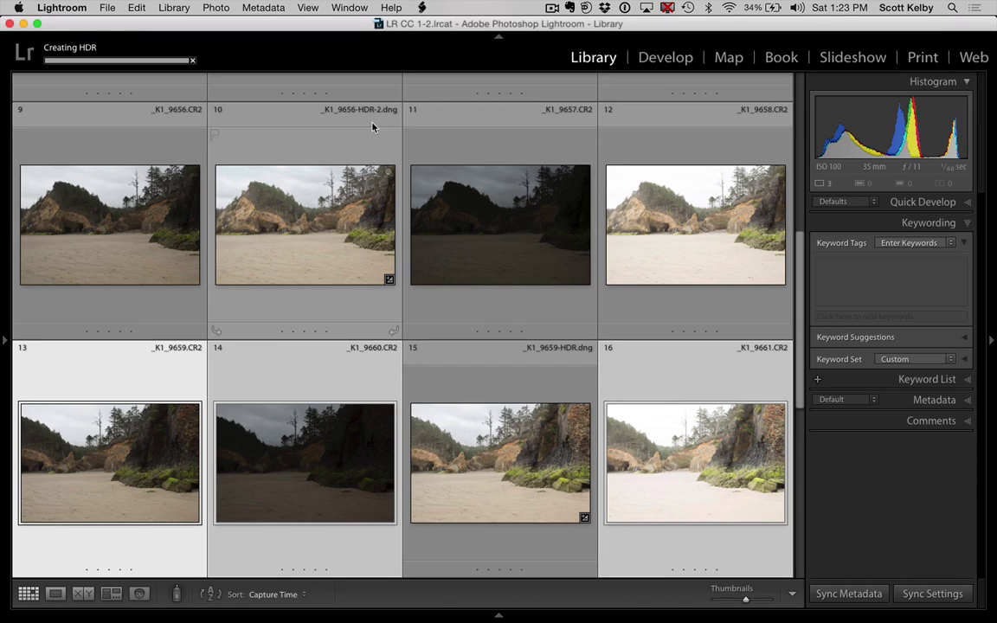
Review the merged HDR photos of the first four brackets one after another in the grid.
left_click(539, 441)
scroll(538, 442, "up", 3)
scroll(539, 441, "up", 3)
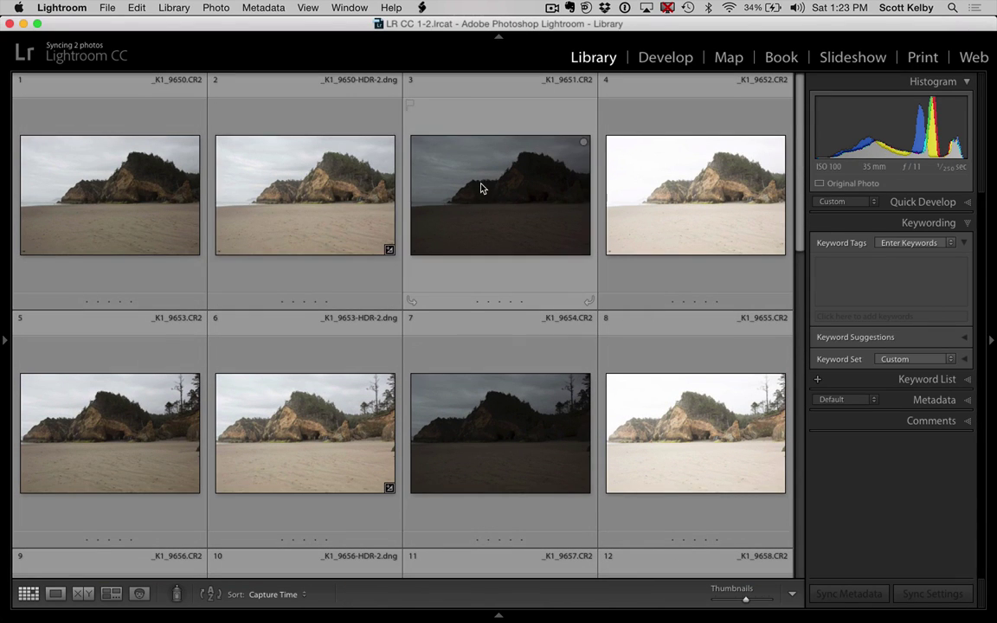
left_click(290, 173)
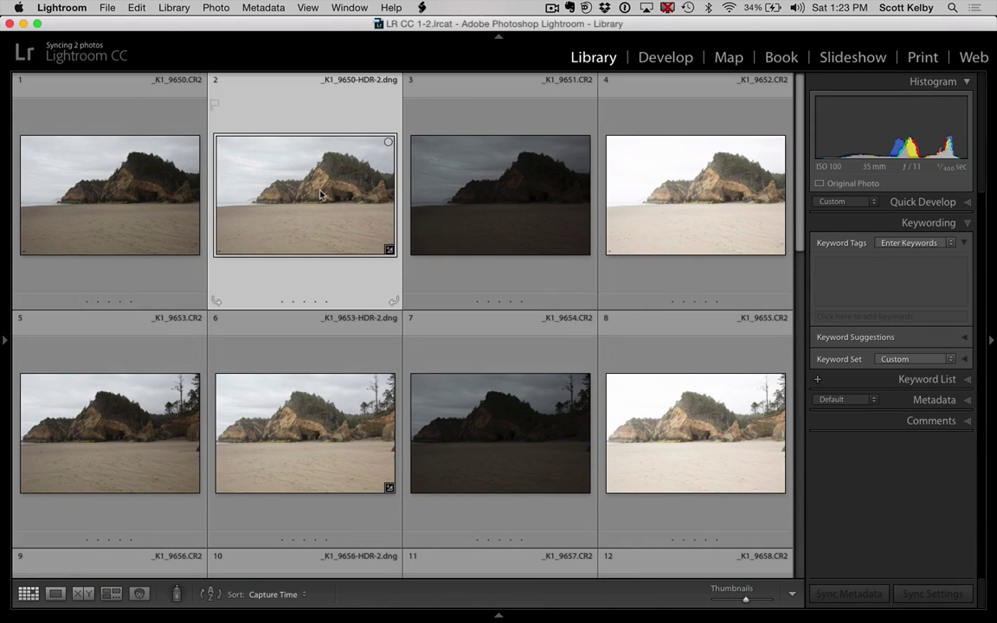
left_click(304, 399)
scroll(307, 402, "down", 3)
left_click(307, 403)
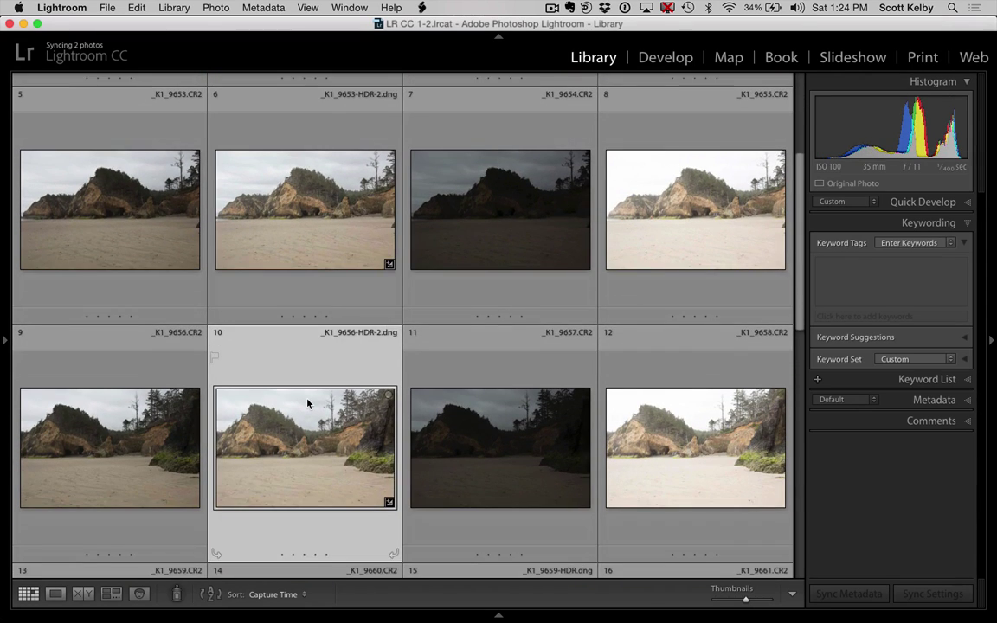
scroll(307, 403, "down", 3)
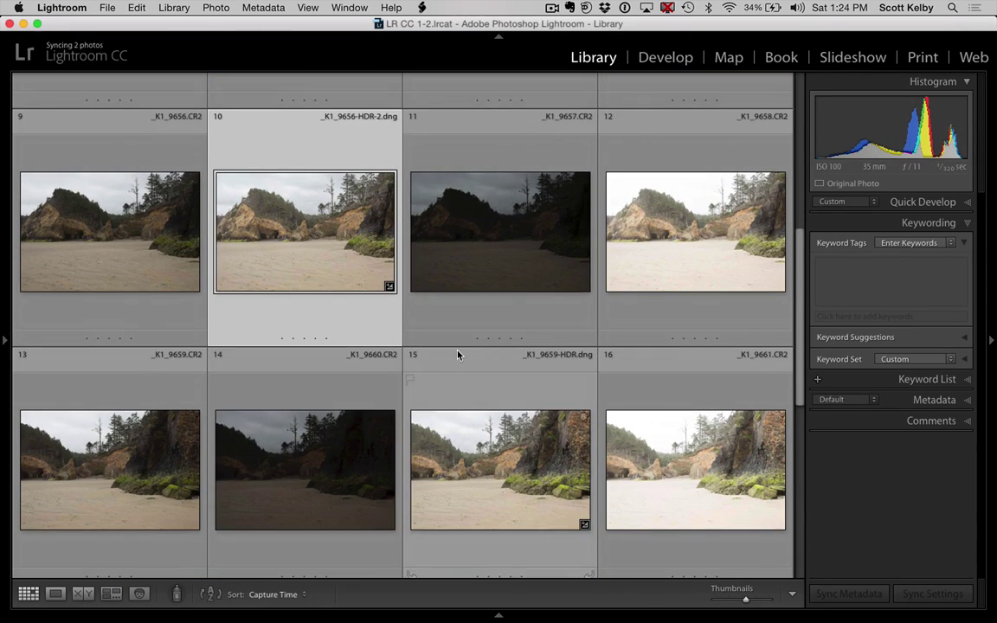
left_click(524, 435)
scroll(523, 435, "down", 3)
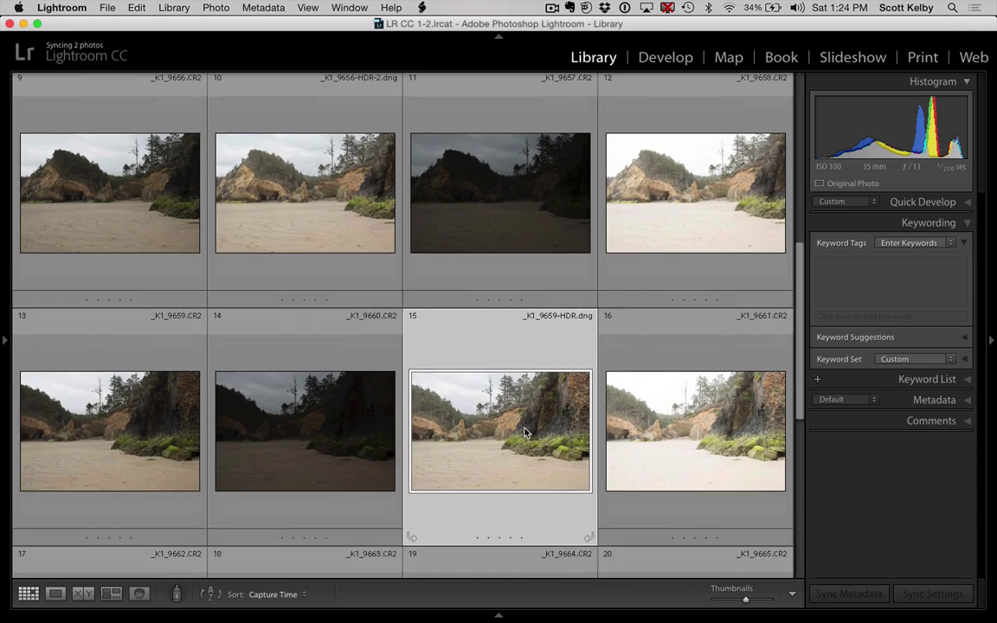
Merge the fifth bracket, _K1_9662 to _K1_9664, into an HDR photo without opening the merge preview.
scroll(525, 433, "down", 2)
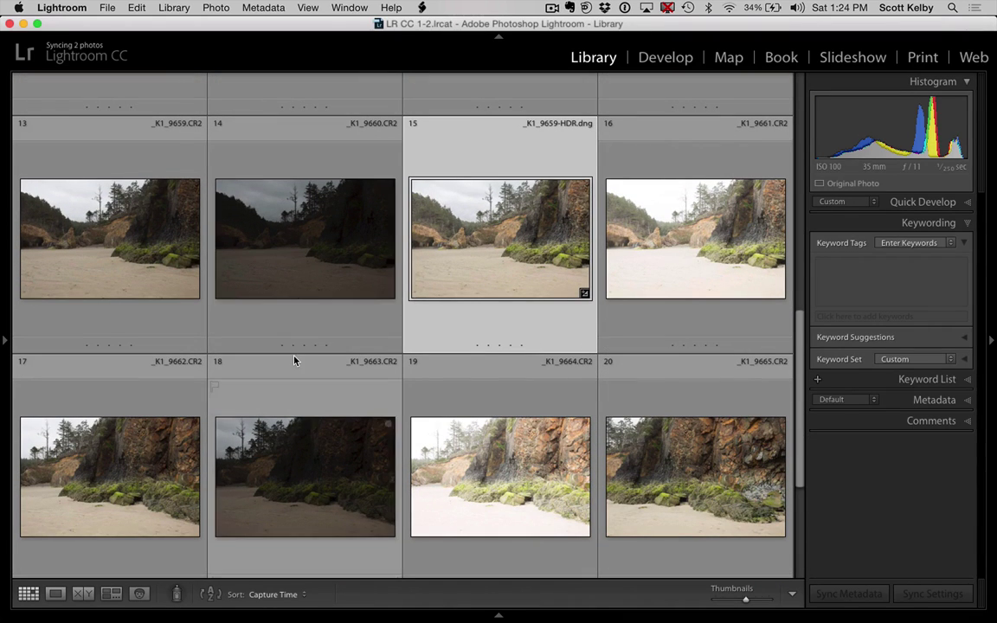
scroll(294, 360, "down", 1)
left_click(149, 416)
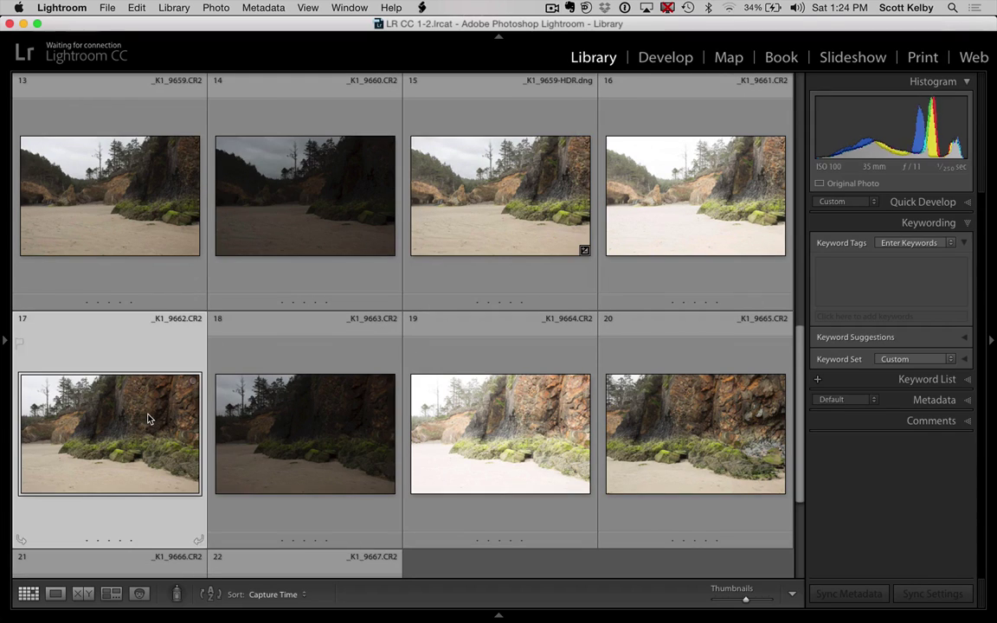
left_click(314, 430, "shift")
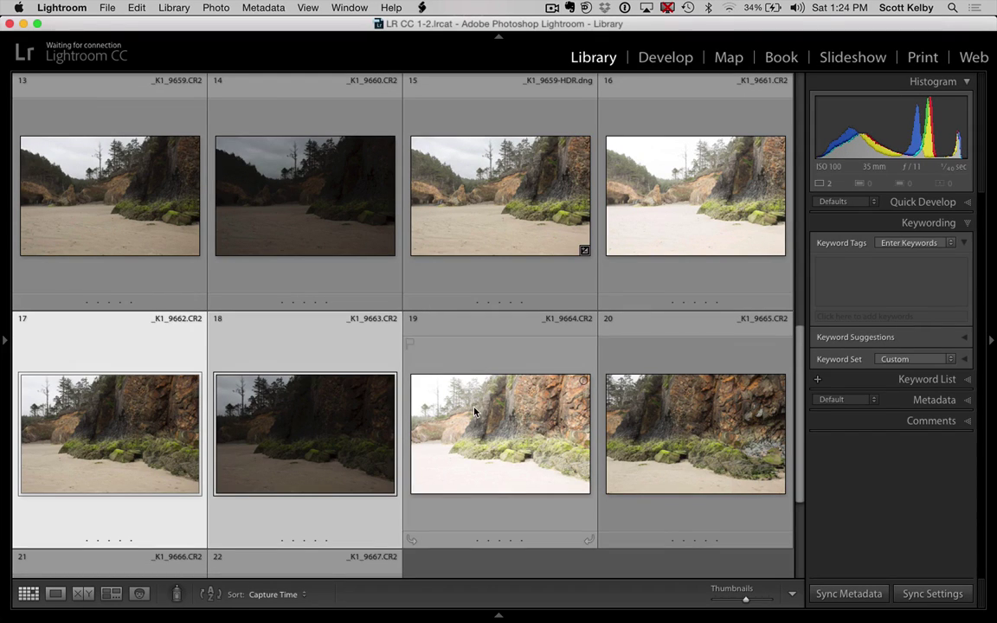
left_click(485, 448, "shift")
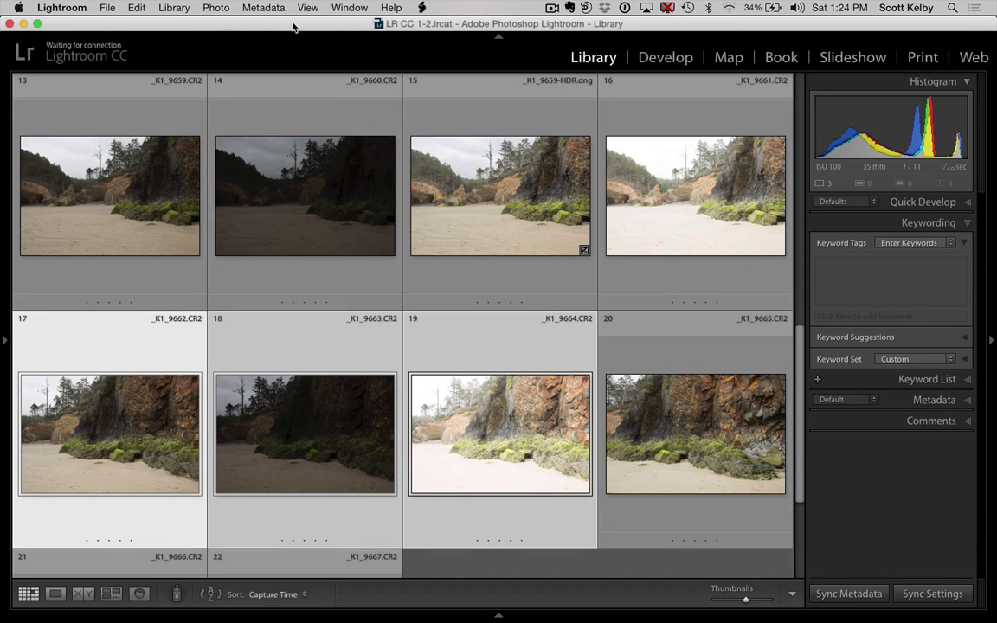
key("ctrl+shift+h")
Merge the last bracket, _K1_9665 to _K1_9667, into an HDR photo, again skipping the merge preview.
scroll(743, 338, "down", 3)
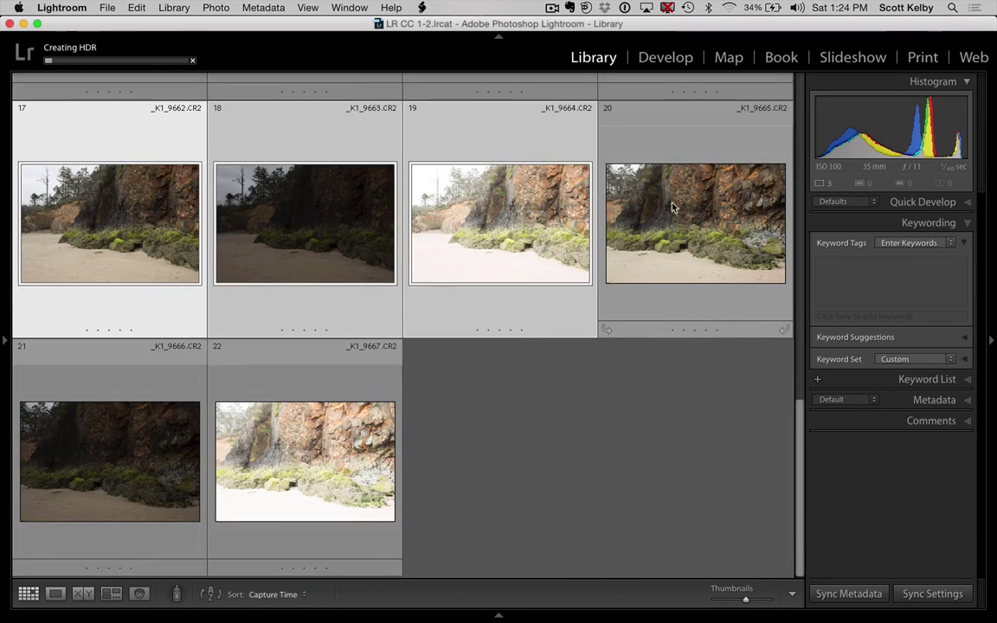
left_click(662, 196)
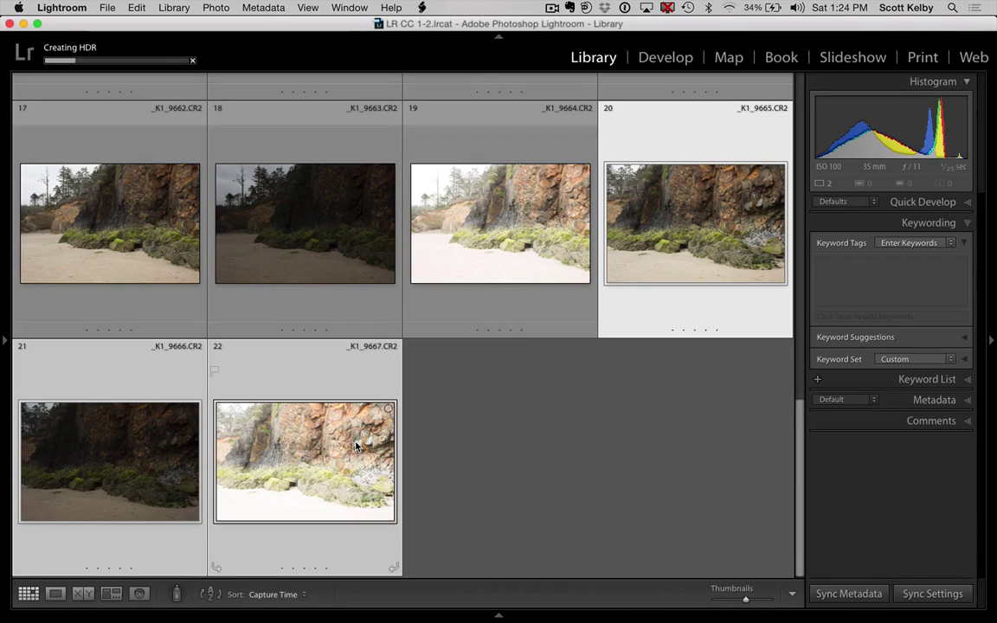
key("ctrl+shift+h")
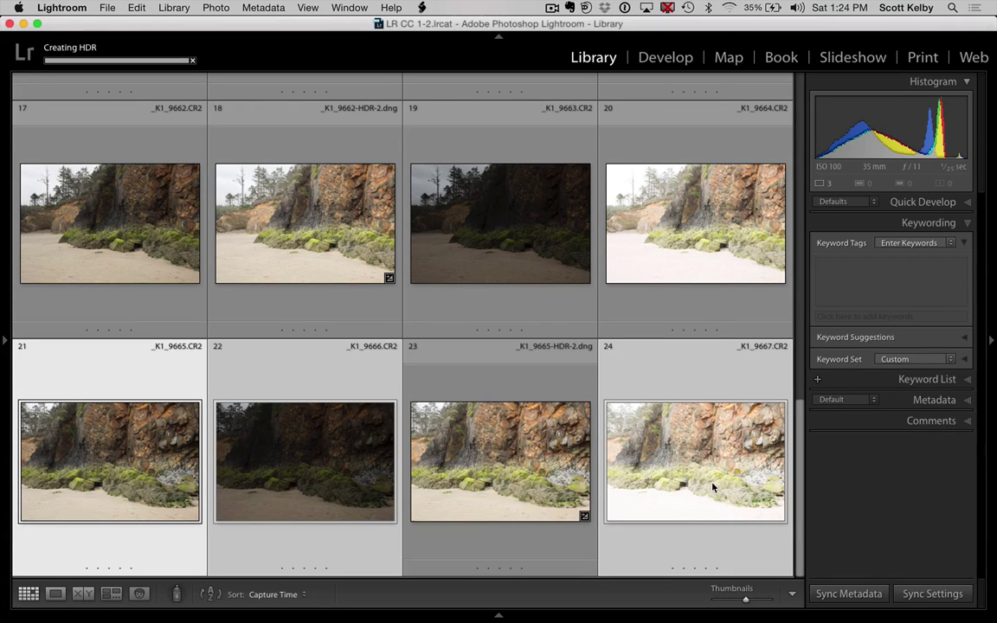
Select only the six merged HDR photos in the grid, from _K1_9650-HDR-2.dng through _K1_9665-HDR-2.dng.
scroll(712, 487, "up", 15)
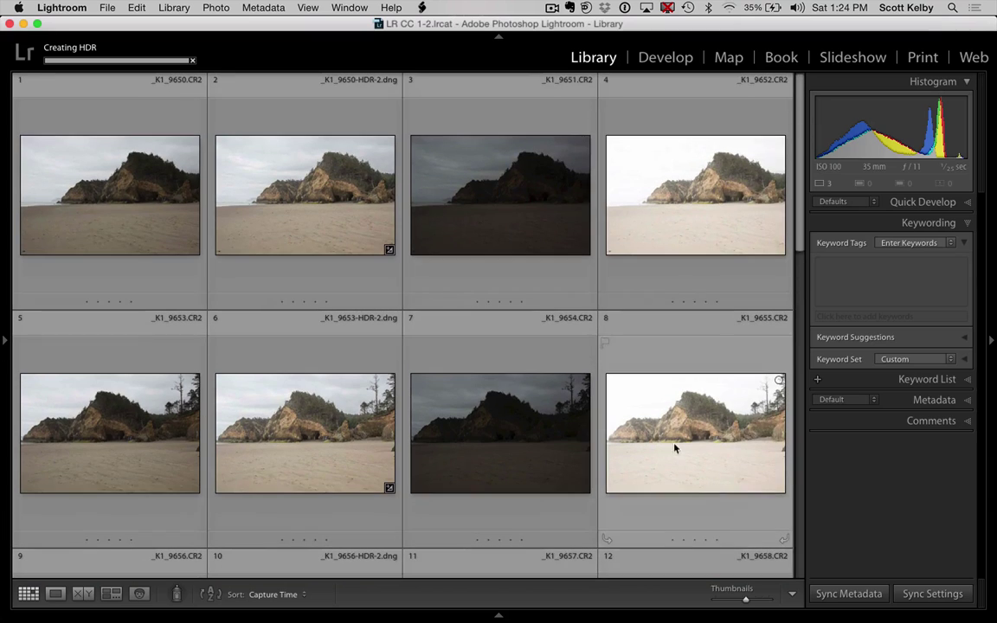
left_click(312, 196)
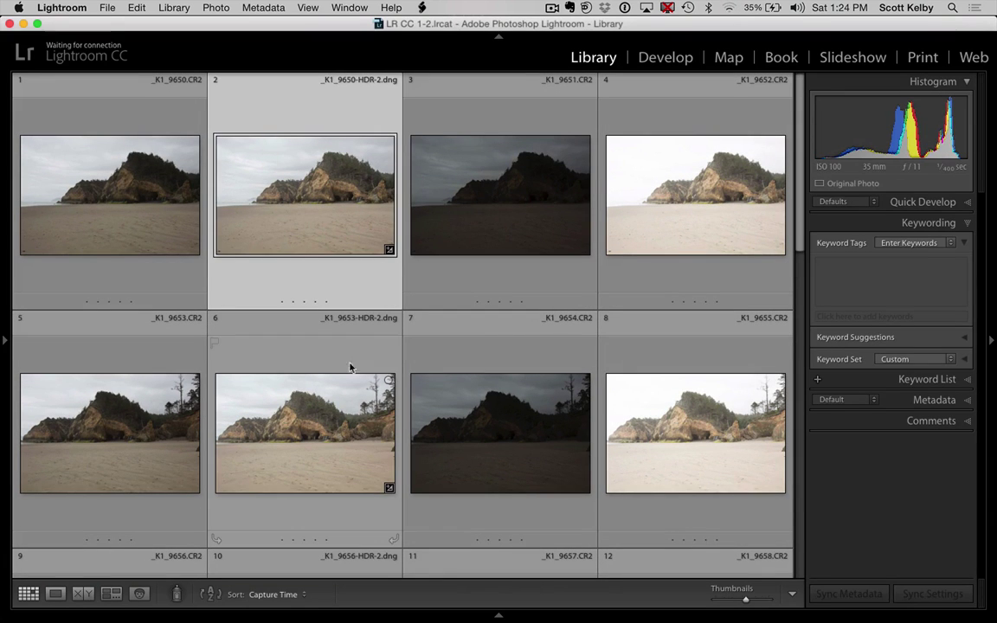
left_click(337, 402, "super")
scroll(343, 316, "down", 5)
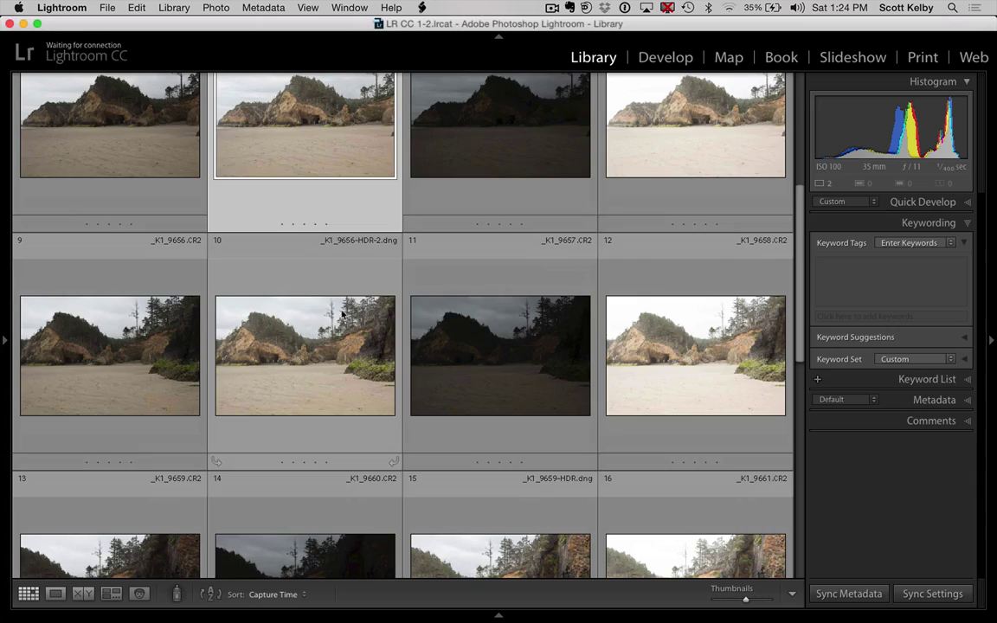
left_click(342, 316, "super")
scroll(530, 262, "down", 5)
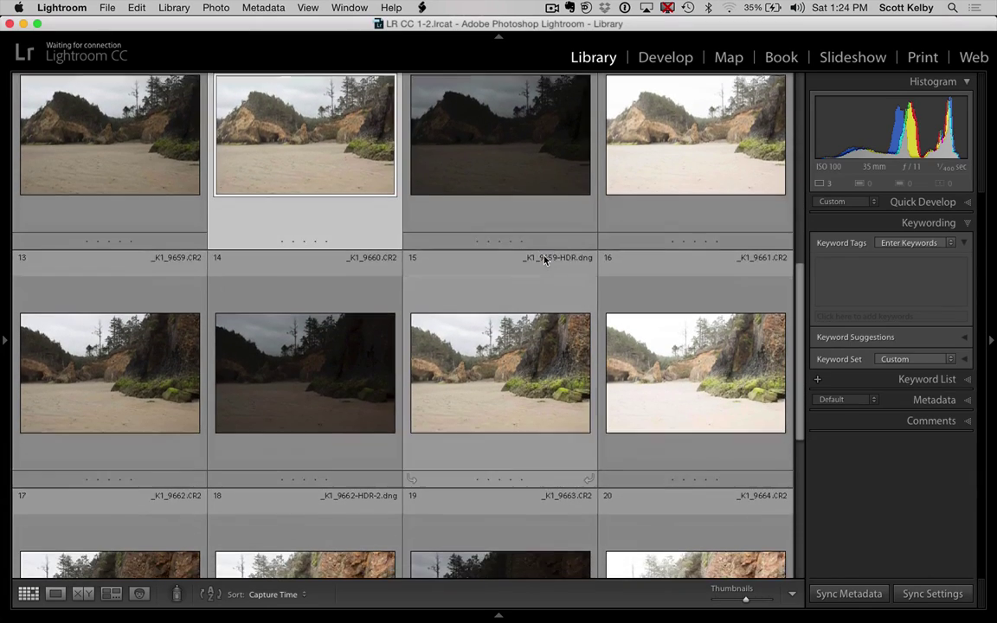
scroll(511, 251, "down", 2)
left_click(478, 238, "super")
scroll(478, 238, "down", 4)
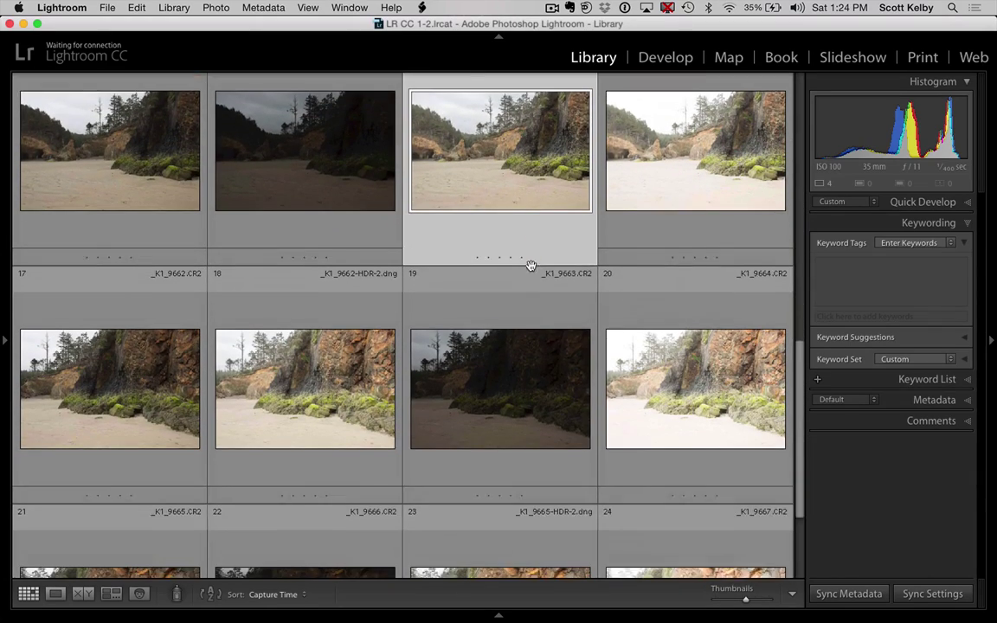
left_click(297, 334, "super")
scroll(537, 277, "down", 3)
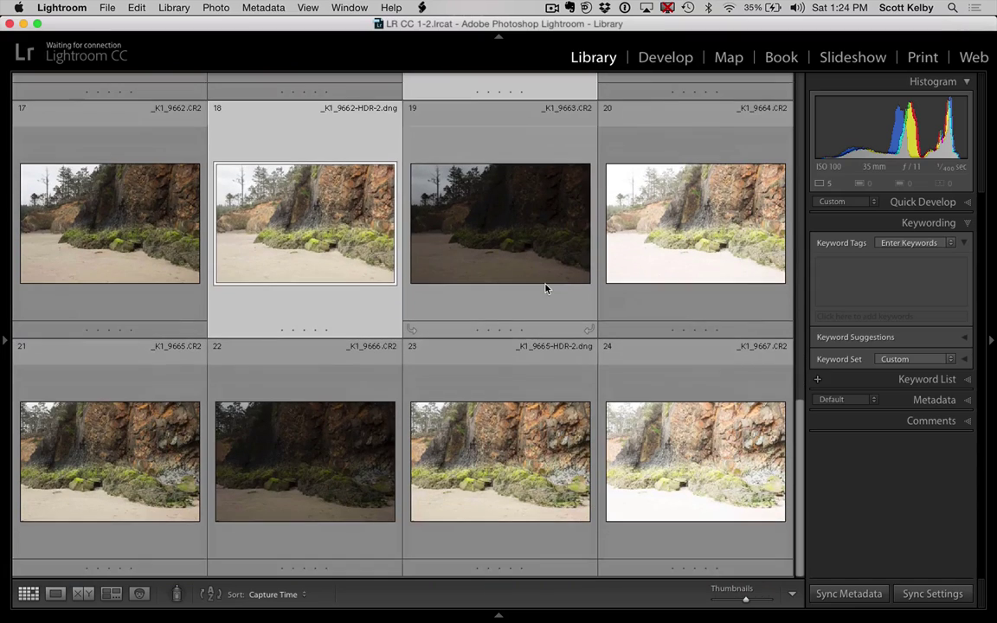
left_click(529, 447, "super")
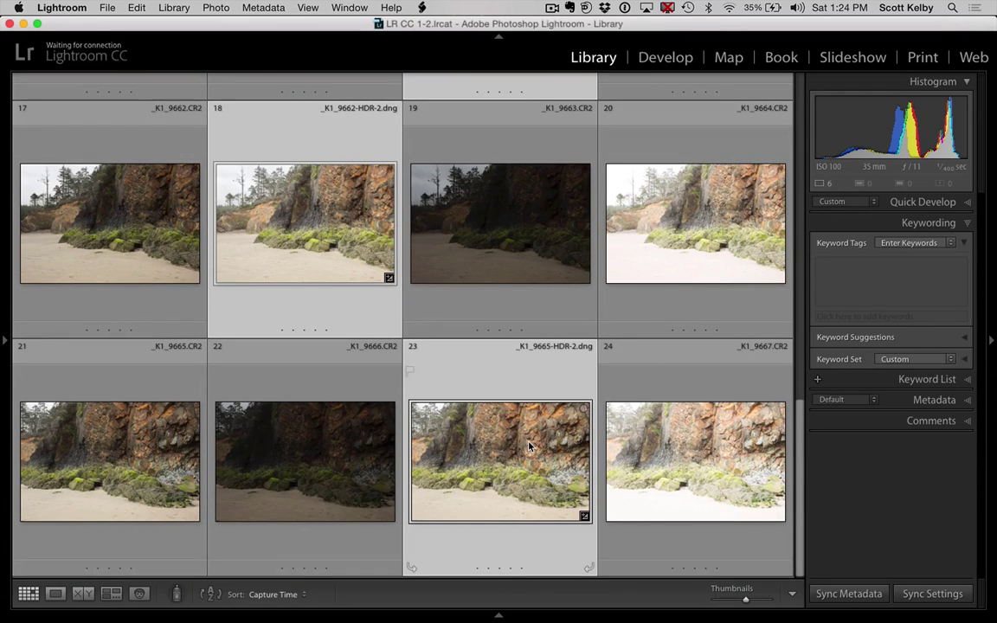
Check the selection of six HDR photos and open the panorama merge preview for them.
scroll(529, 447, "up", 15)
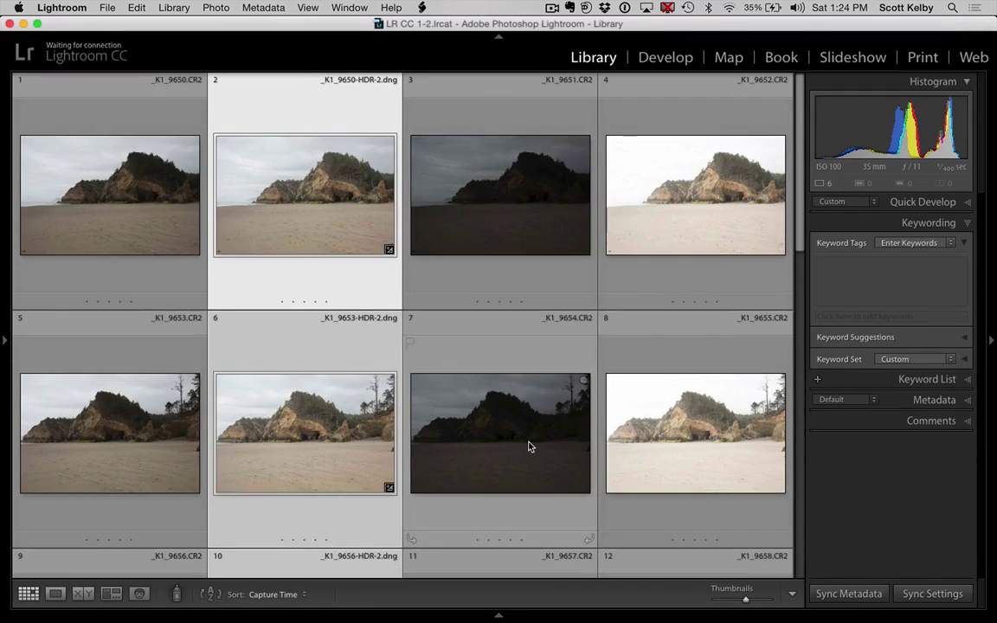
scroll(525, 225, "down", 1)
scroll(526, 225, "up", 1)
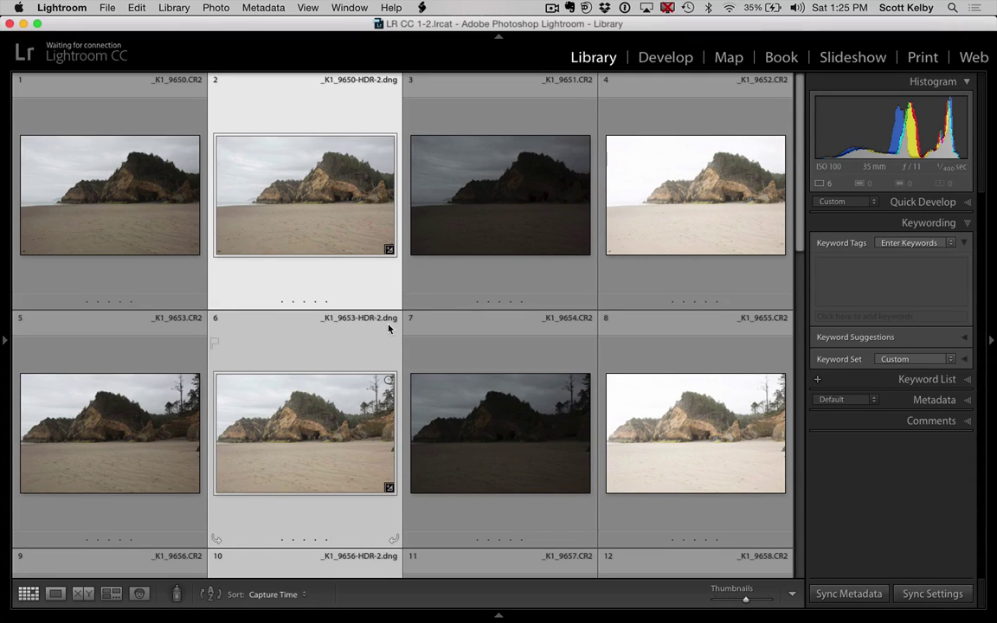
scroll(339, 114, "down", 5)
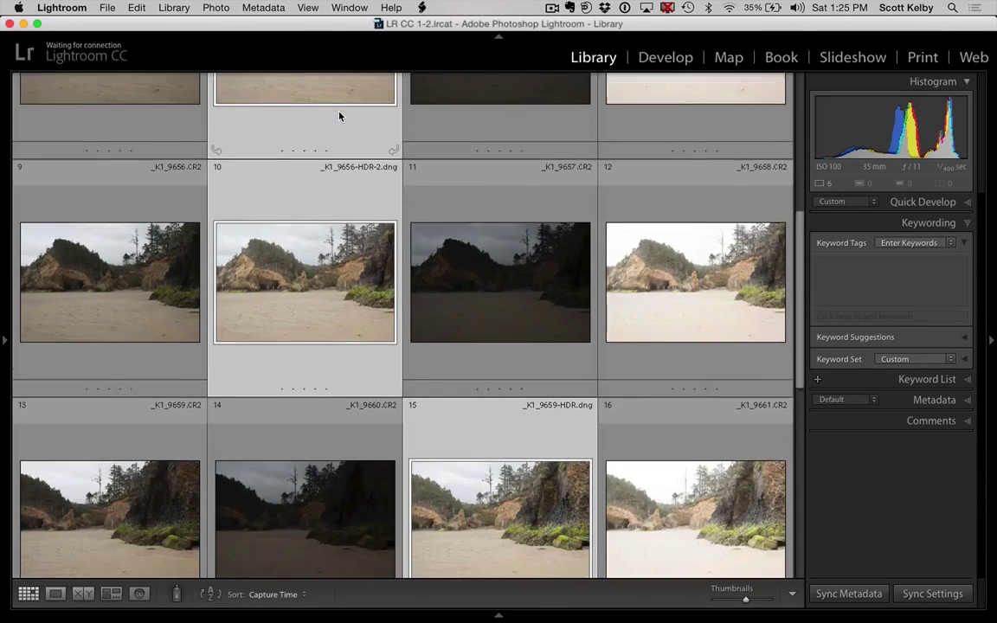
scroll(340, 116, "down", 7)
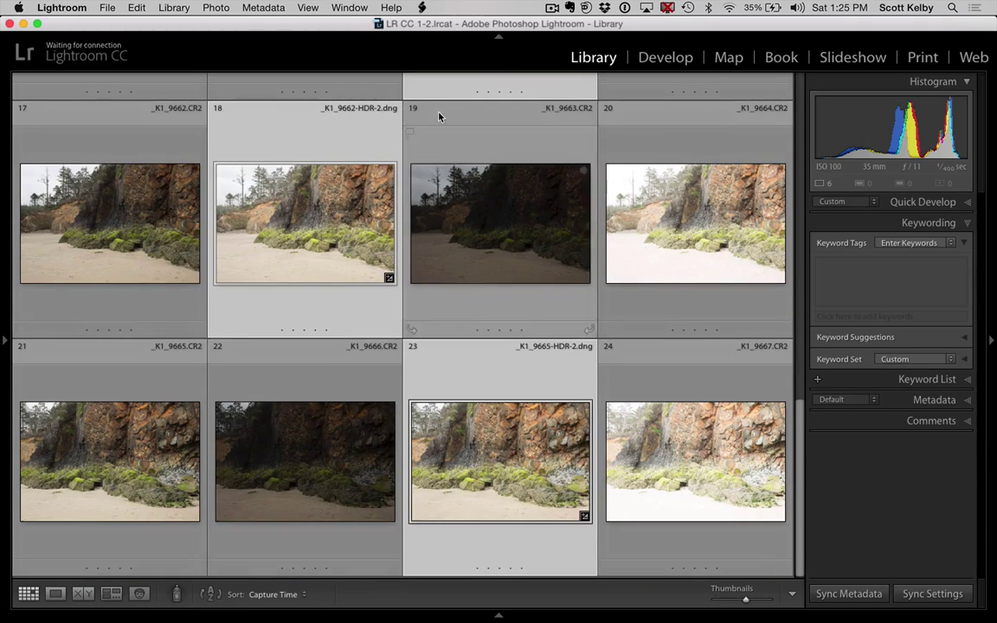
left_click(217, 8)
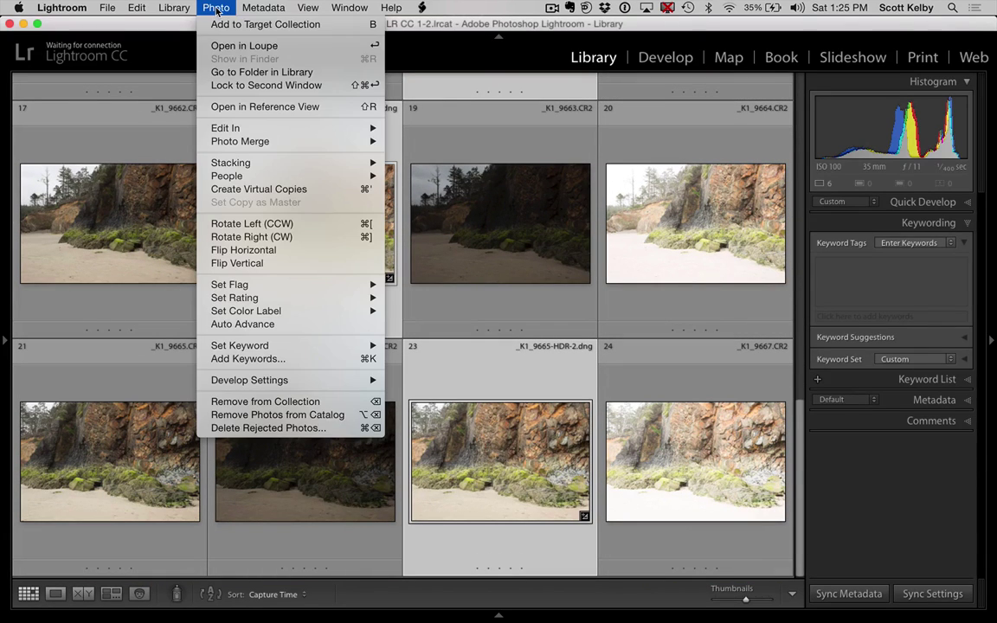
mouse_move(300, 139)
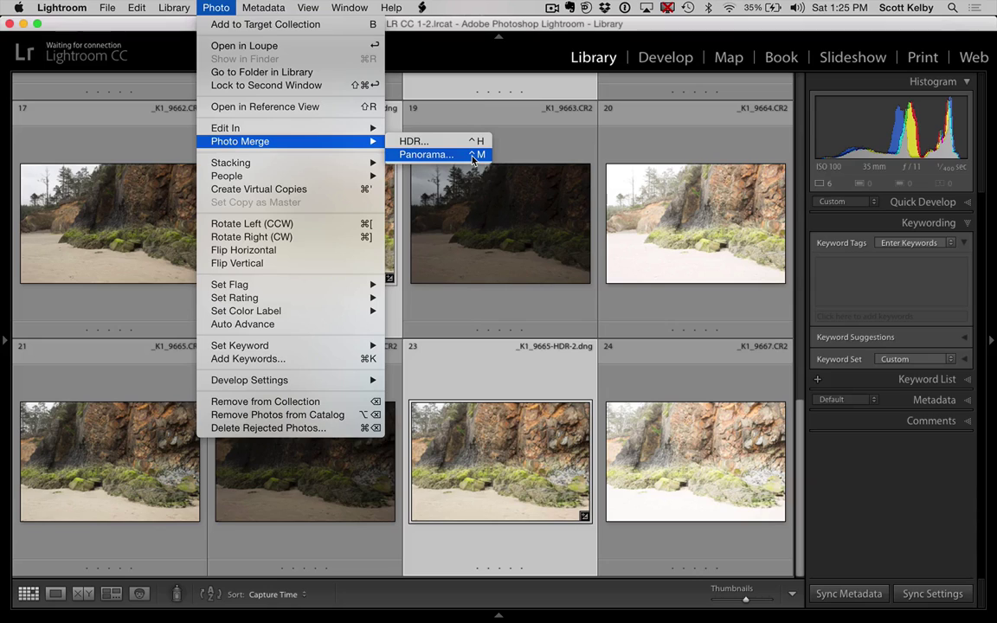
key("shift")
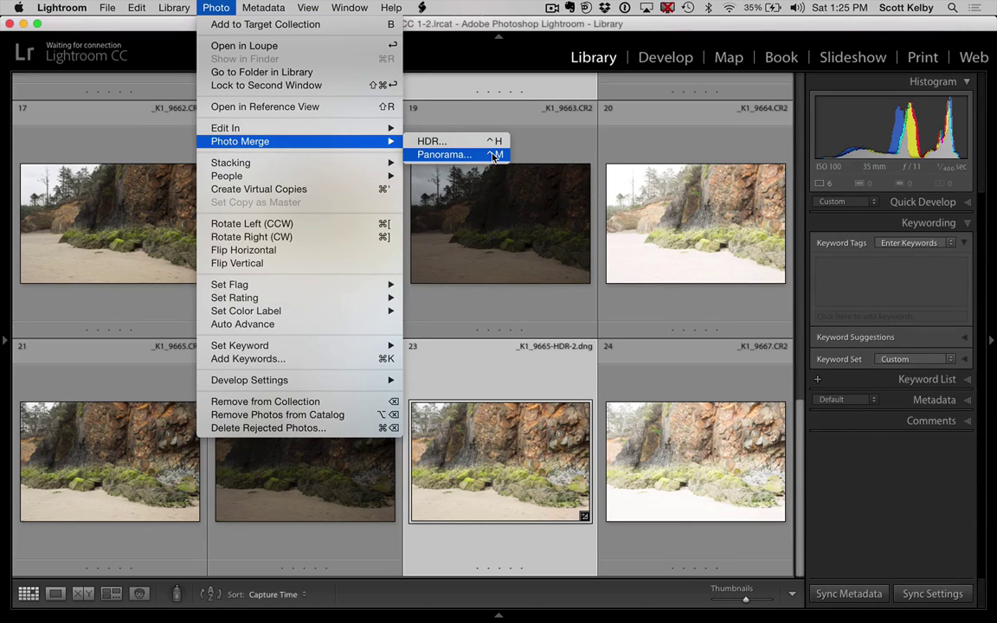
left_click(494, 155)
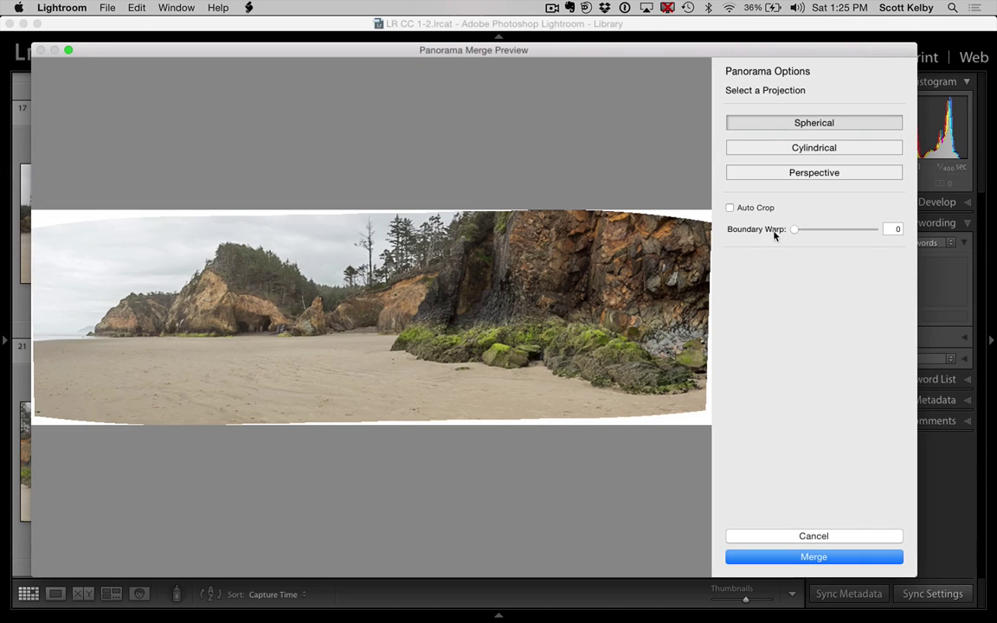
Try Auto Crop on the panorama, turn it off again, set Boundary Warp to 100 and merge.
left_click(729, 209)
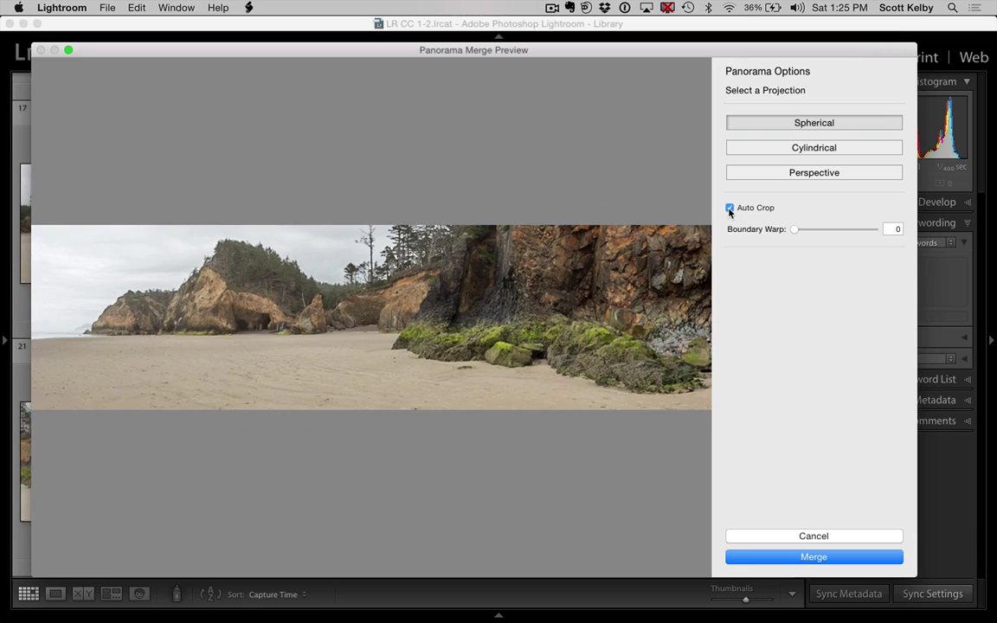
left_click(729, 208)
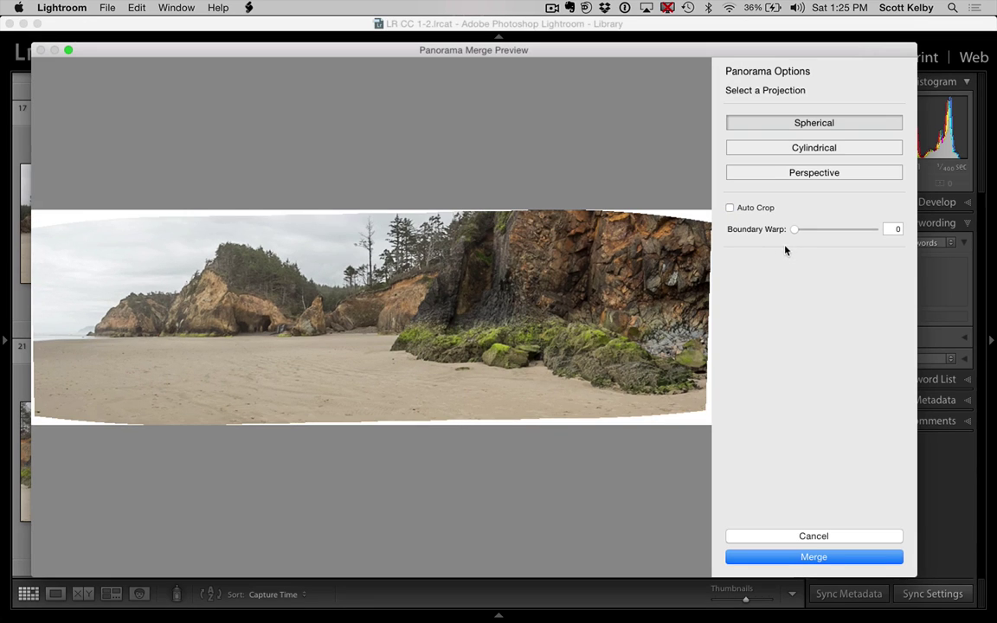
left_click_drag(794, 230, 887, 231)
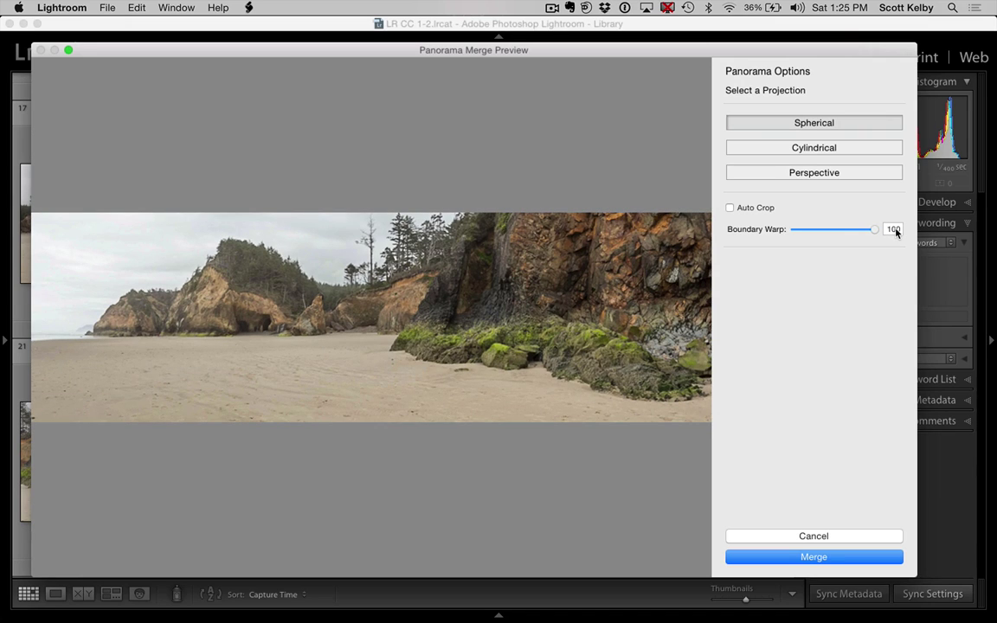
left_click(813, 557)
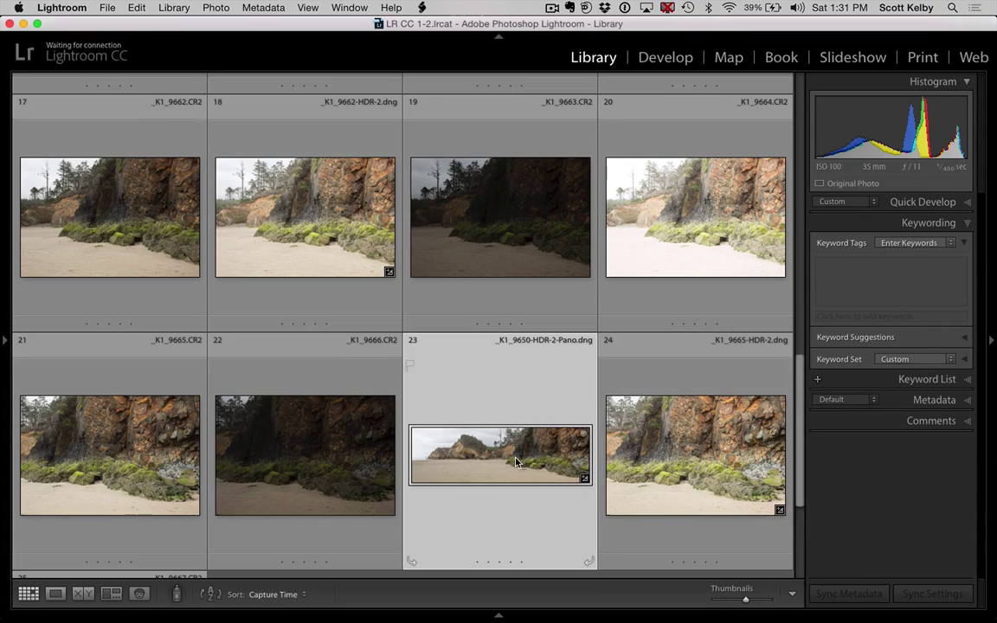
View the merged panorama _K1_9650-HDR-2-Pano.dng enlarged, with the panels hidden and in full screen.
double_click(515, 463)
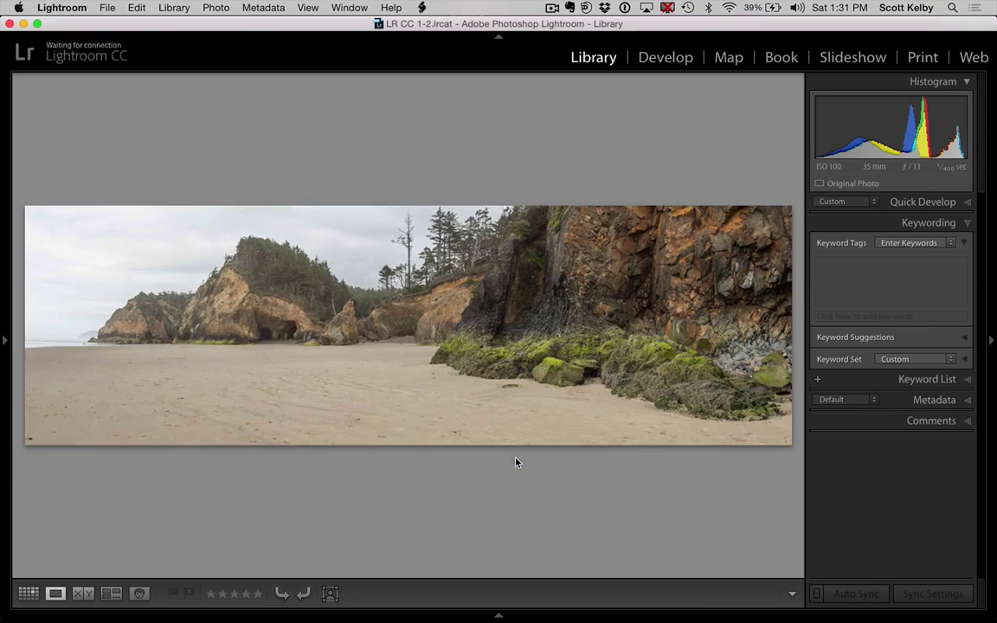
key("shift+Tab")
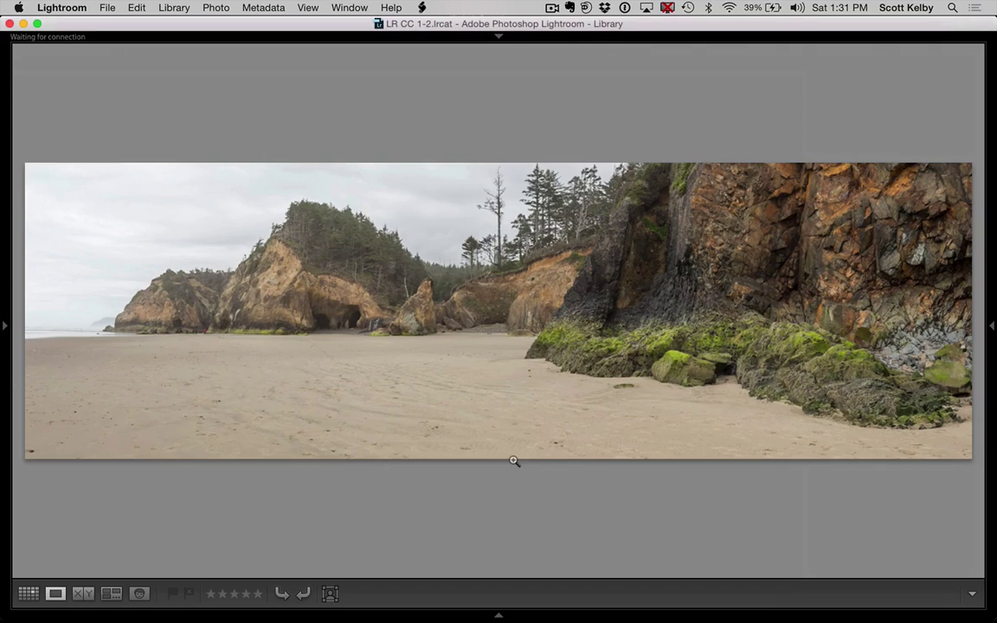
key("f")
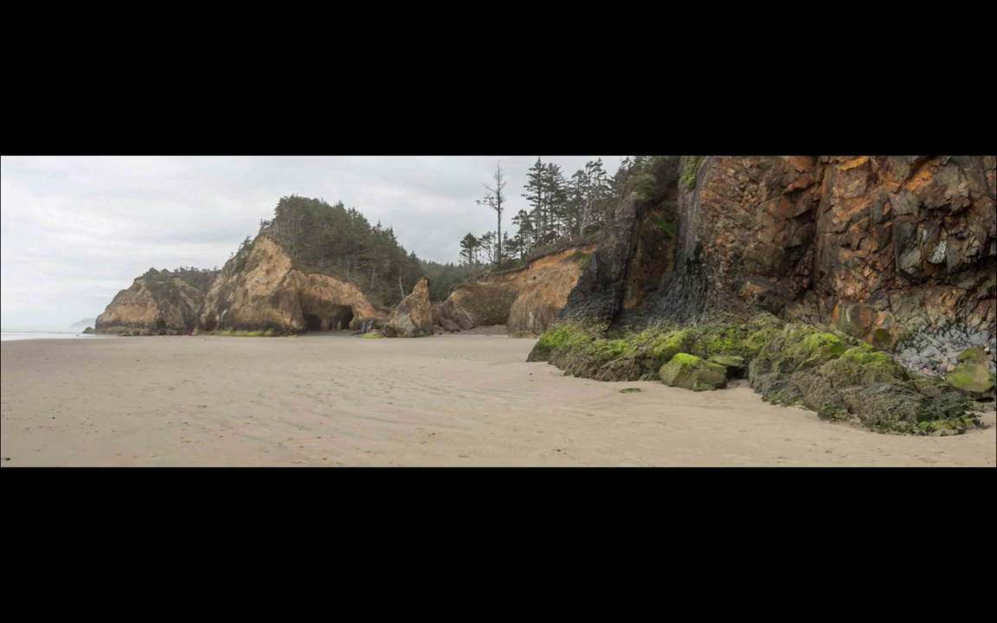